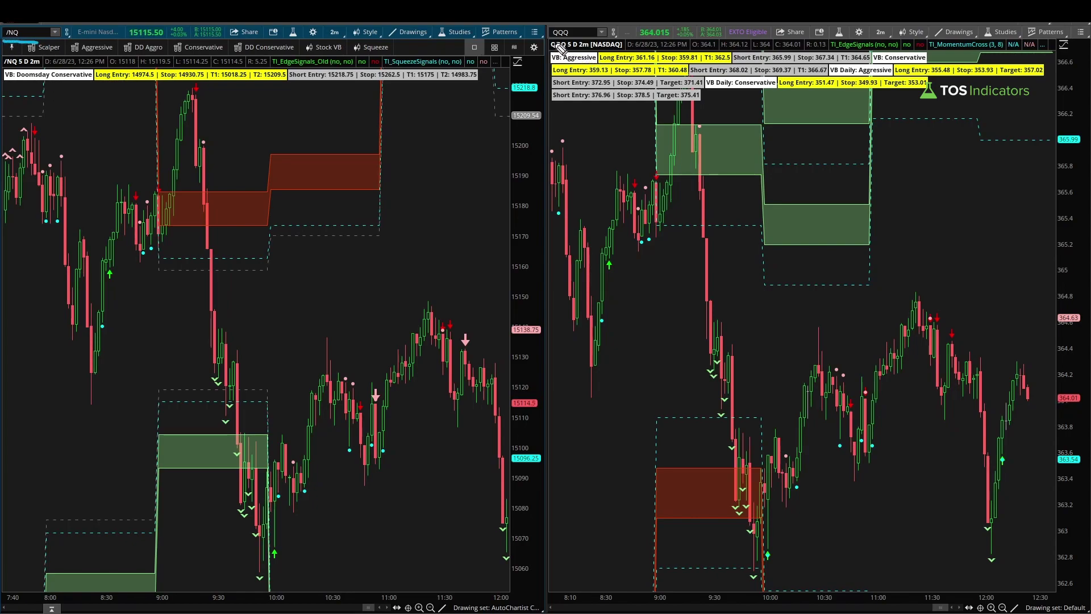
Annotate the /NQ and QQQ bounces off the zones and QQQ's move up, then clear the marks
drag(552, 39, 573, 130)
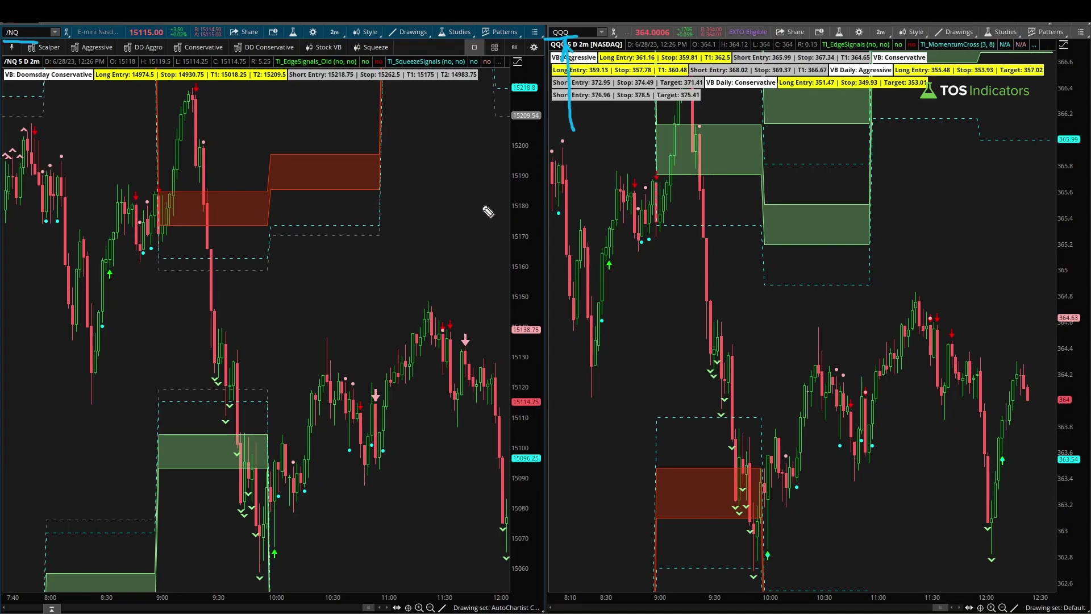
mouse_move(375, 445)
mouse_down()
mouse_move(196, 420)
mouse_move(358, 536)
mouse_move(375, 435)
mouse_up()
mouse_move(858, 421)
mouse_down()
mouse_move(687, 483)
mouse_move(847, 540)
mouse_move(859, 417)
mouse_up()
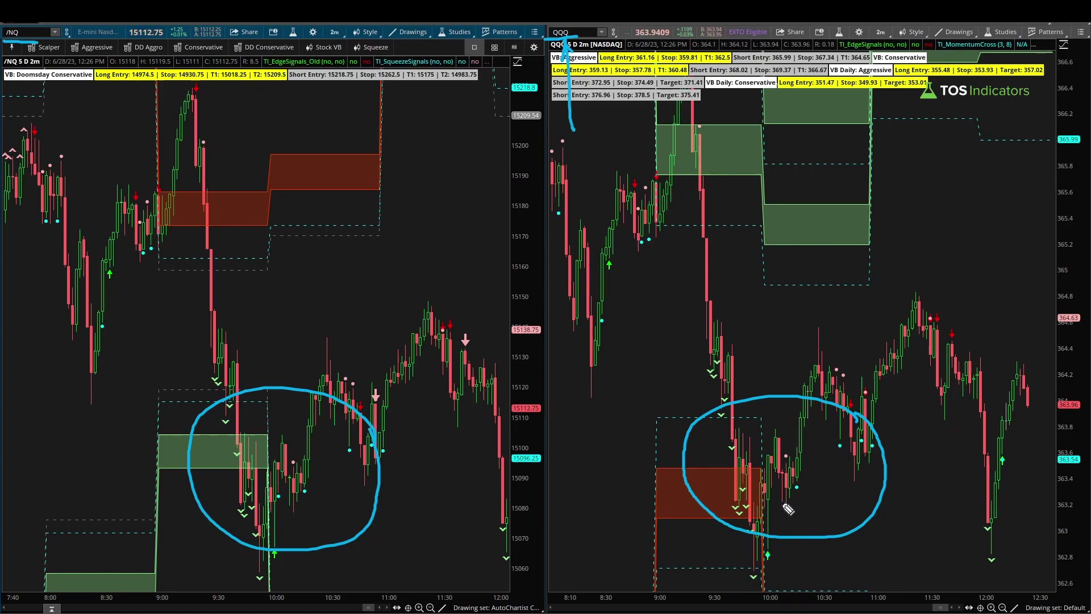
mouse_move(777, 503)
mouse_down()
mouse_move(799, 451)
mouse_move(869, 418)
mouse_move(882, 388)
mouse_move(886, 406)
mouse_up()
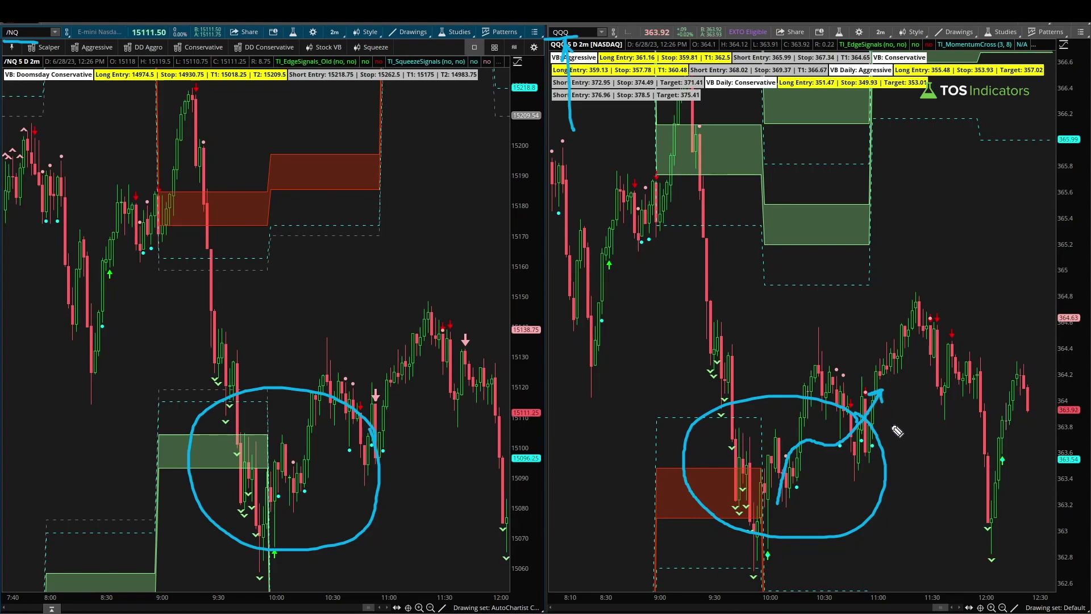
key(Escape)
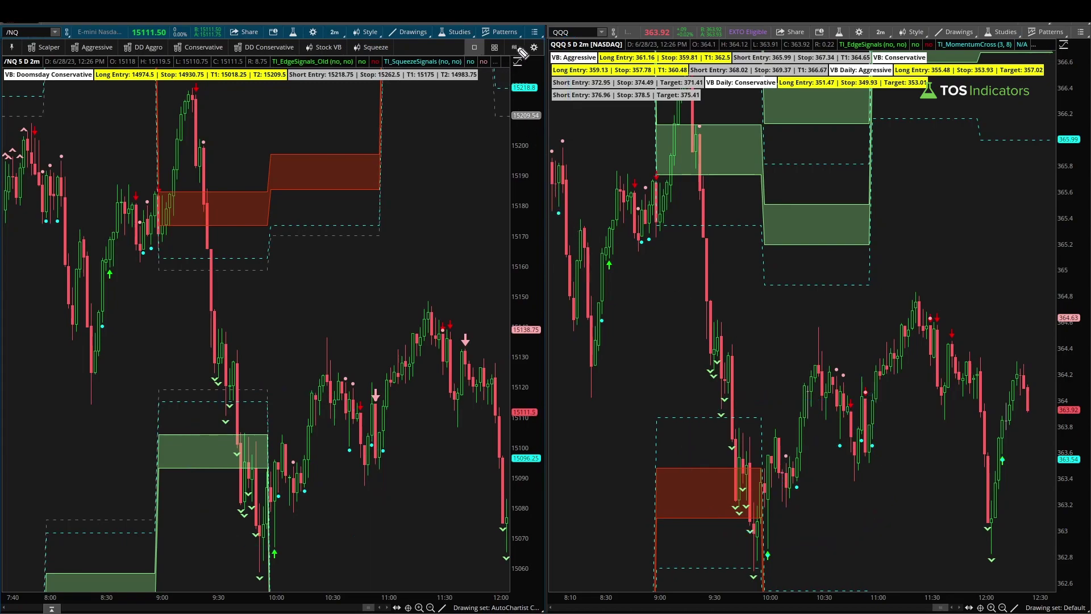
Maximize the /NQ chart cell and mark the Volatility Box model buttons, circling Scalper
click(535, 31)
click(560, 188)
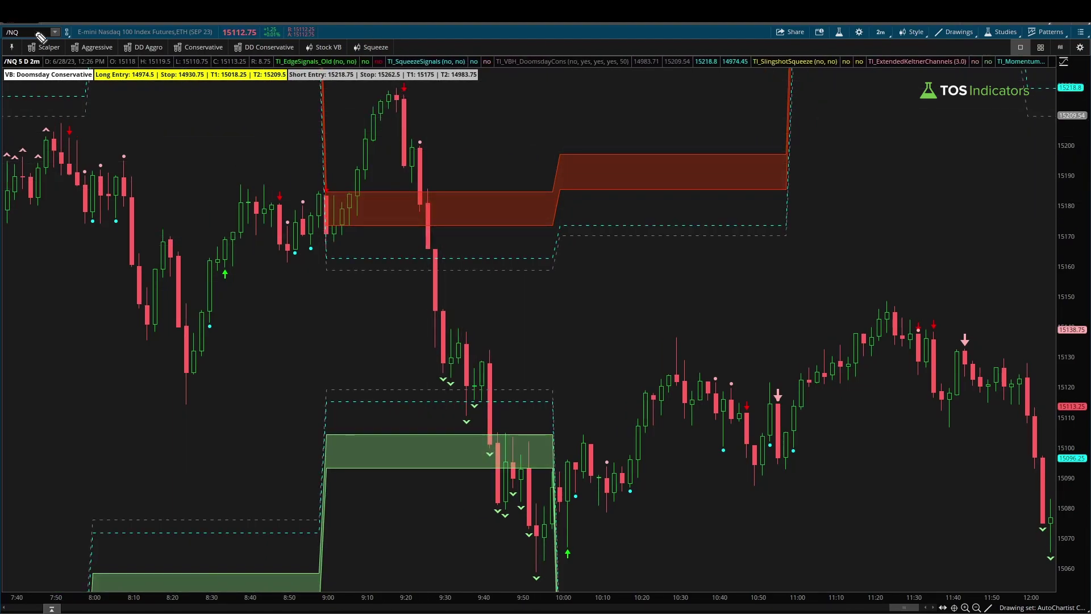
drag(45, 39, 52, 57)
mouse_move(286, 33)
mouse_down()
mouse_move(301, 45)
mouse_move(295, 65)
mouse_up()
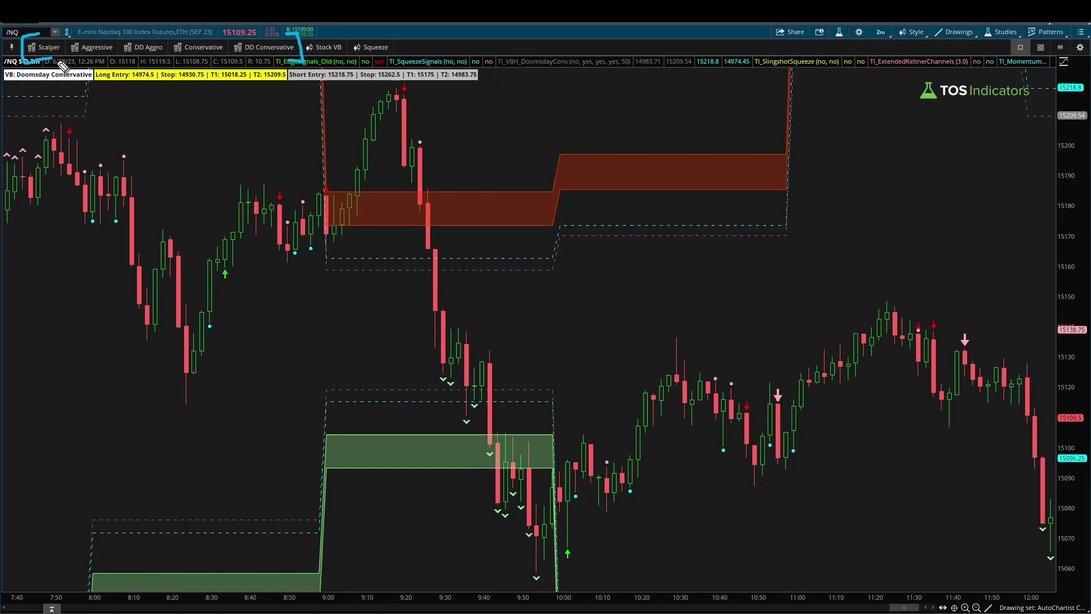
mouse_move(61, 63)
mouse_down()
mouse_move(72, 128)
mouse_move(57, 55)
mouse_move(64, 65)
mouse_up()
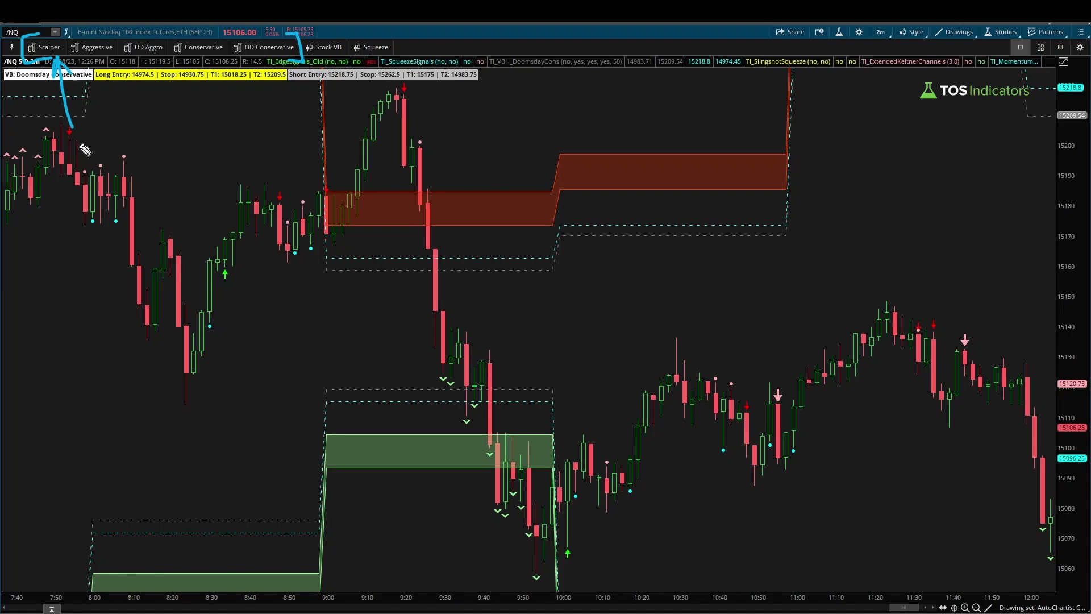
Point arrows at the Aggressive, DD Aggro, Conservative and DD Conservative models, then clear them
mouse_move(109, 119)
mouse_down()
mouse_move(97, 84)
mouse_move(113, 73)
mouse_up()
mouse_move(140, 109)
mouse_down()
mouse_move(139, 65)
mouse_move(189, 61)
mouse_up()
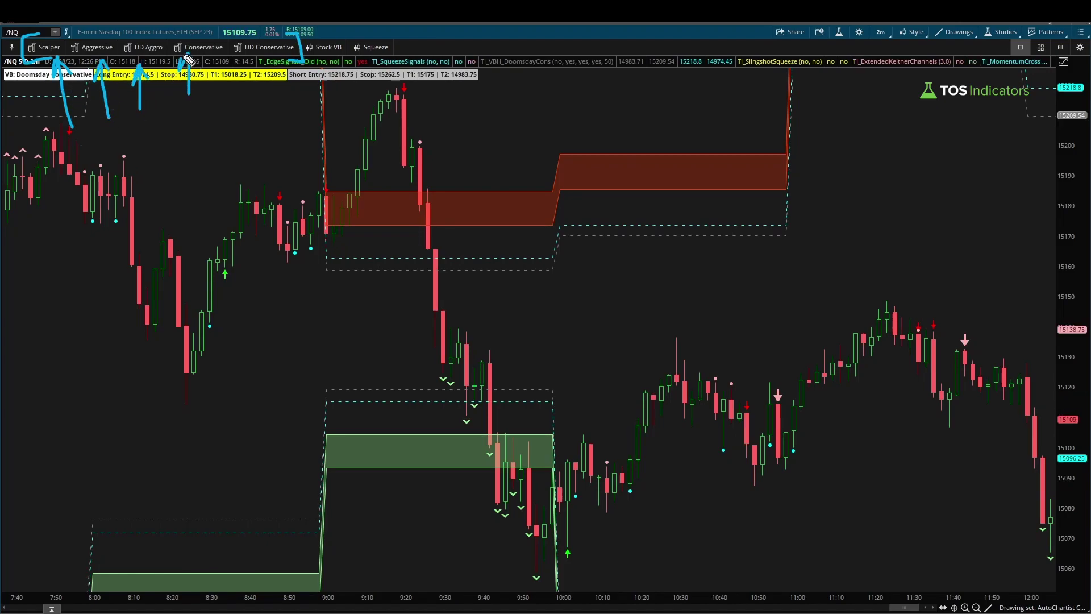
drag(250, 110, 260, 73)
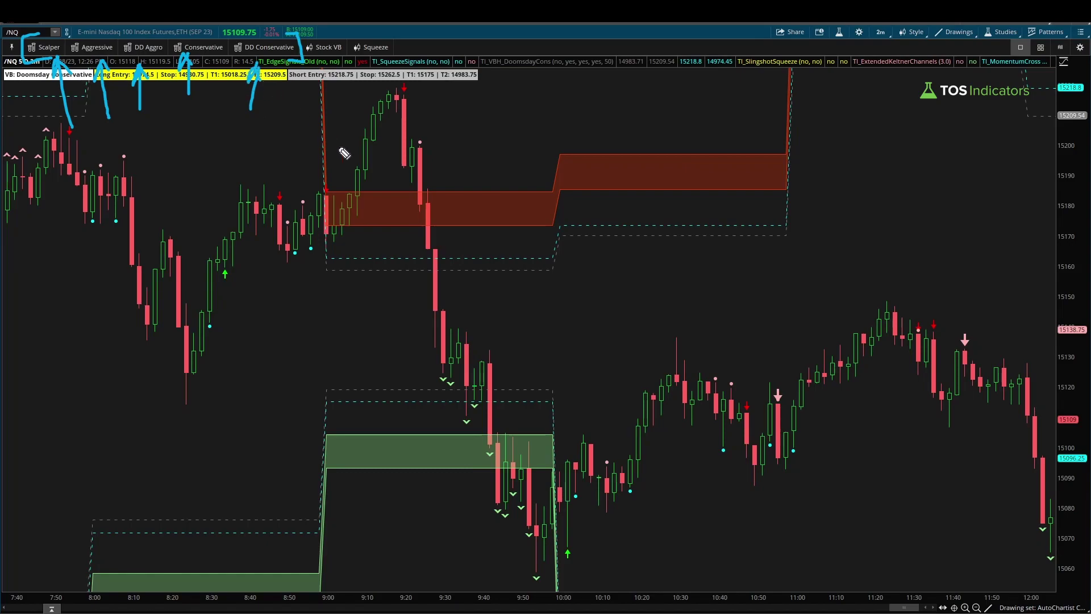
key(Escape)
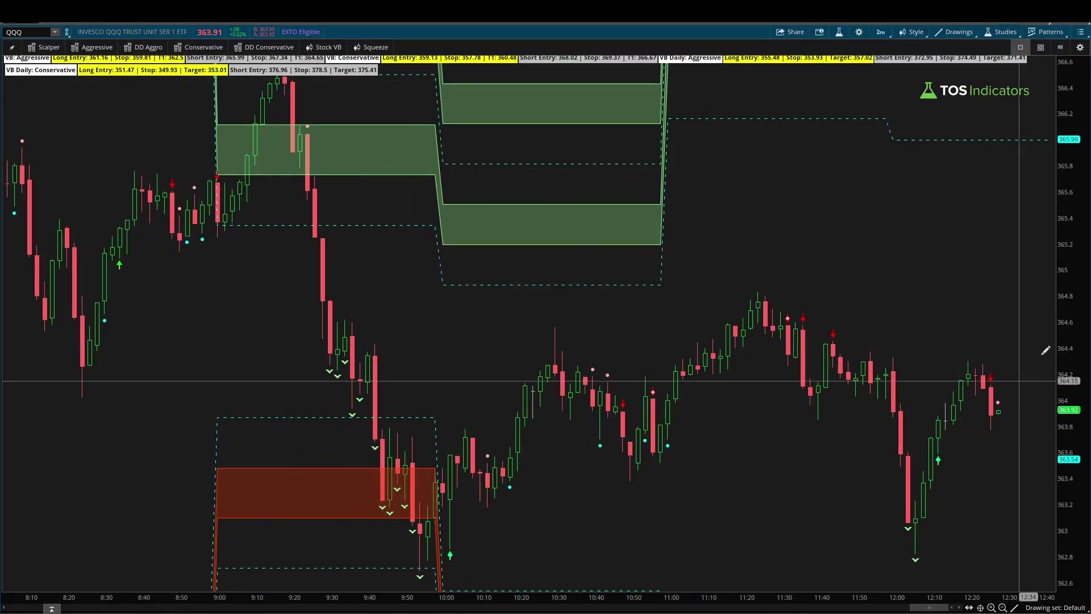
mouse_move(690, 151)
mouse_down()
mouse_move(699, 200)
mouse_move(719, 172)
mouse_move(720, 182)
mouse_up()
drag(776, 132, 762, 195)
drag(809, 155, 814, 186)
mouse_move(796, 153)
mouse_down()
mouse_move(840, 162)
mouse_move(819, 185)
mouse_up()
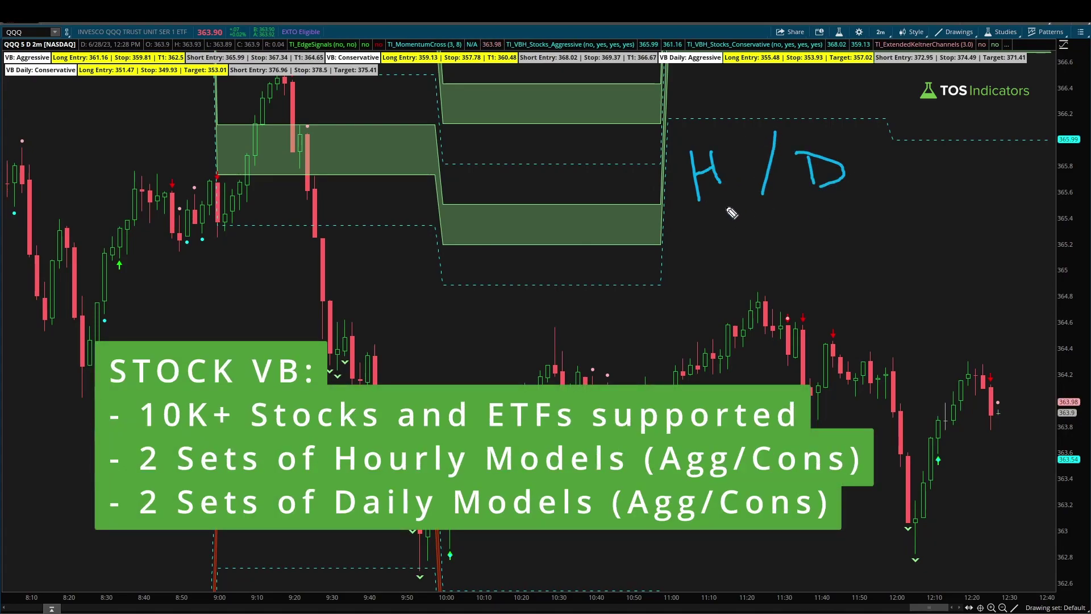
drag(450, 341, 449, 296)
mouse_move(475, 297)
mouse_down()
mouse_move(487, 327)
mouse_move(480, 296)
mouse_up()
mouse_move(500, 295)
mouse_down()
mouse_move(500, 327)
mouse_move(548, 313)
mouse_up()
drag(542, 307, 543, 325)
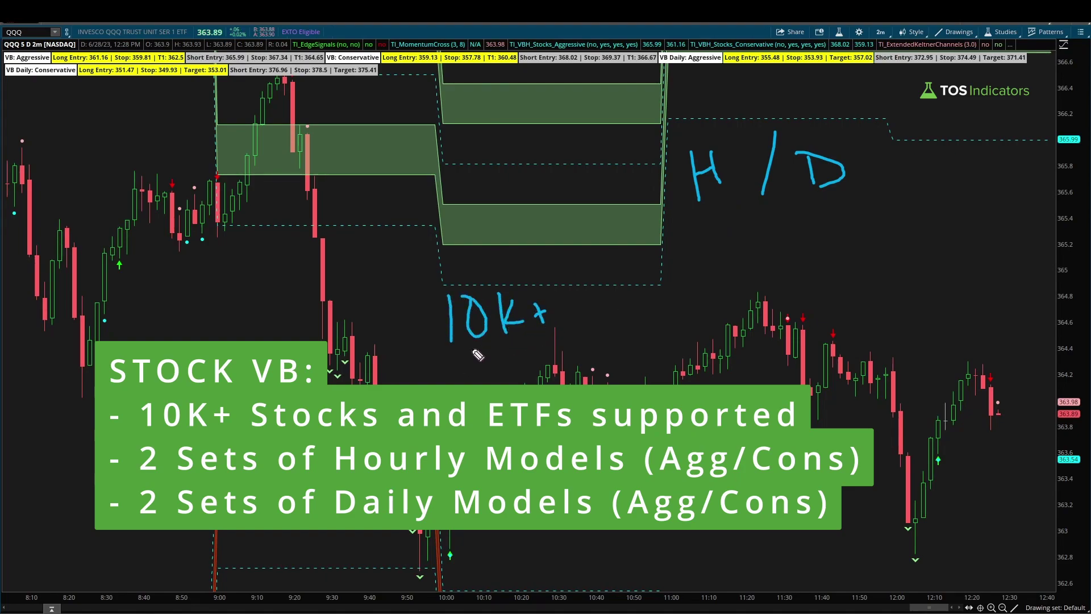
key(Escape)
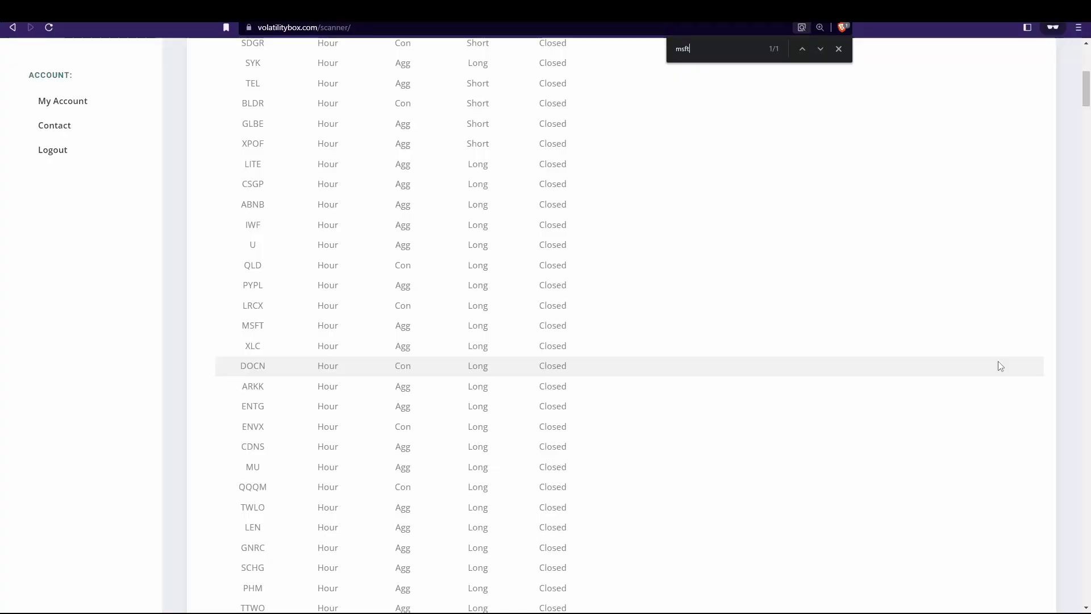
click(838, 49)
drag(1086, 93, 1086, 62)
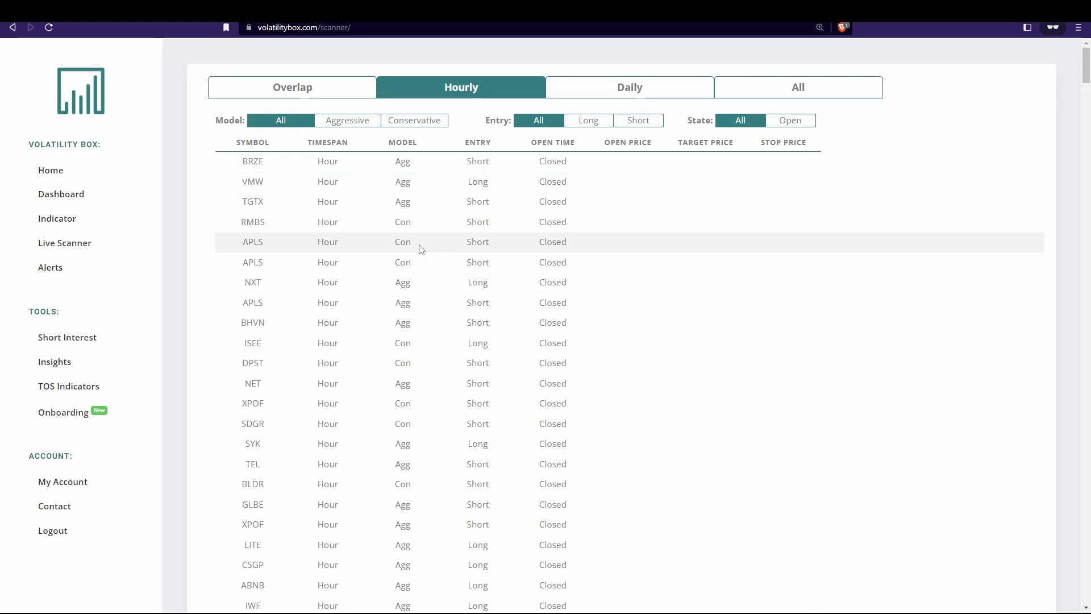
scroll(421, 267, down, 6)
key(ctrl+f)
text(qqq)
key(Return)
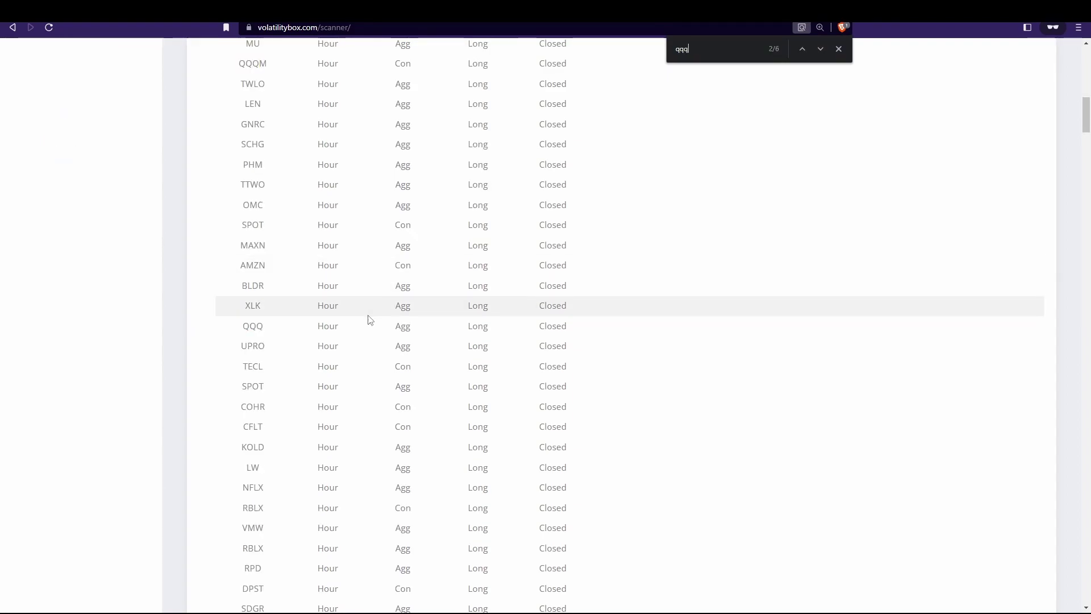
triple_click(254, 326)
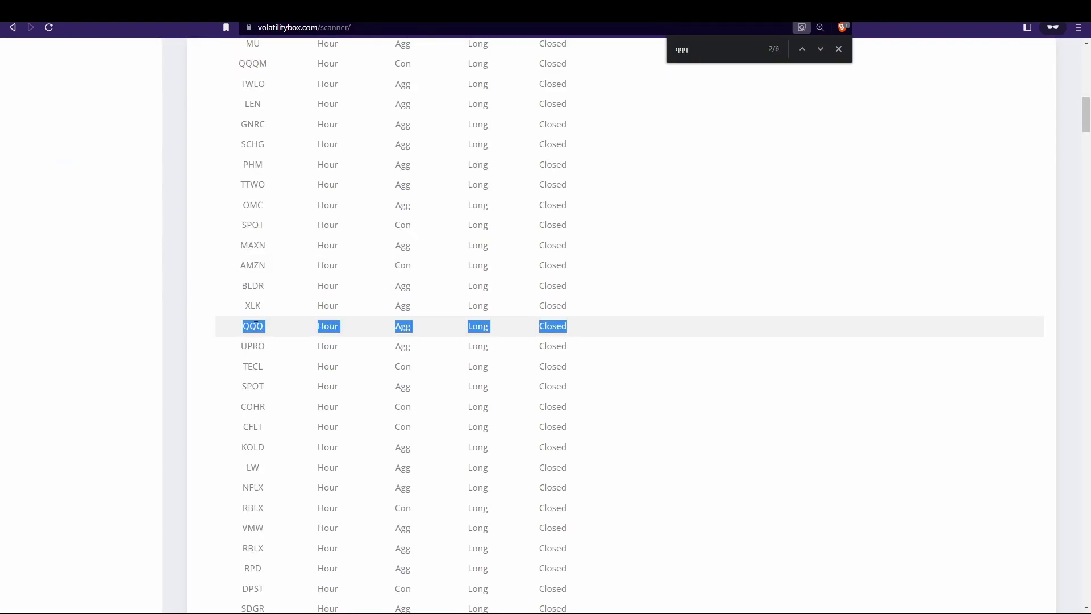
triple_click(253, 307)
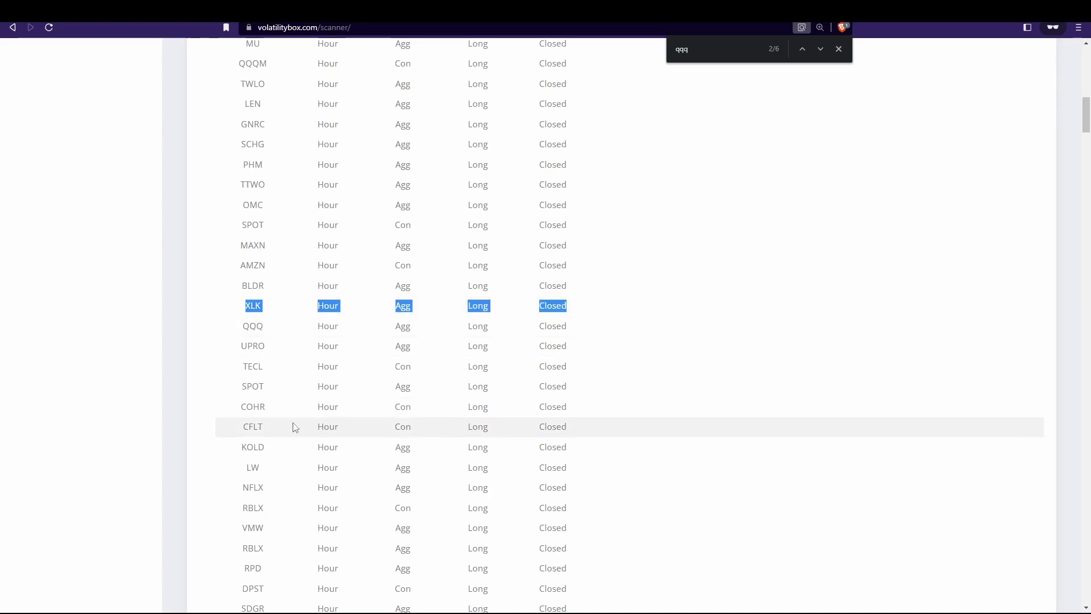
triple_click(260, 487)
double_click(265, 526)
scroll(292, 522, down, 3)
key(ctrl+f)
text(msft)
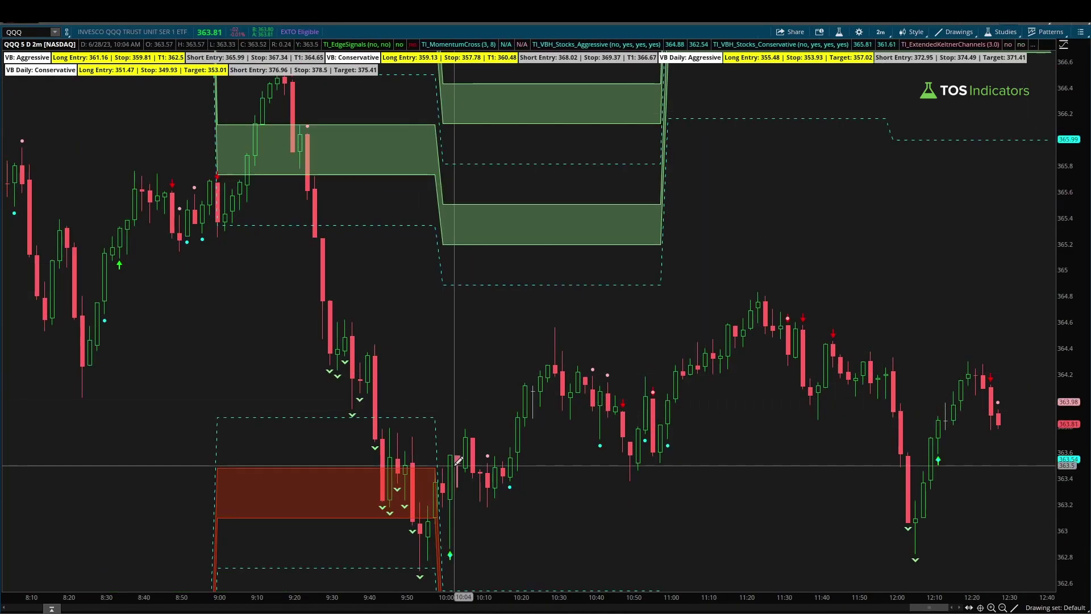
Compress the QQQ price scale to show a wider price range
drag(1072, 330, 1074, 375)
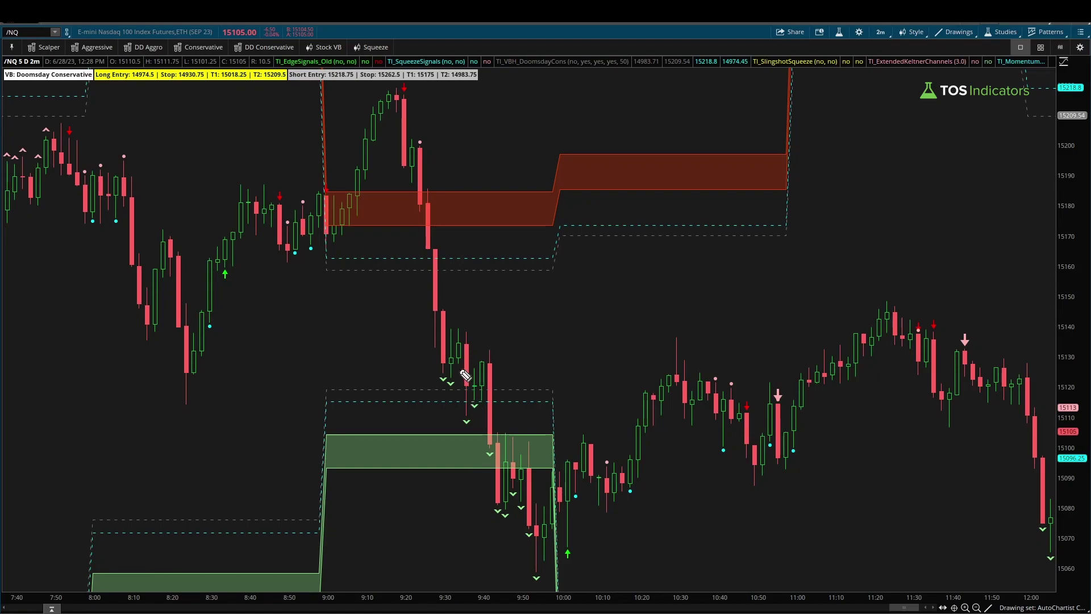
Mark the /NQ drop and the DD Conservative model, clear the marks, and load /ES
drag(457, 362, 509, 483)
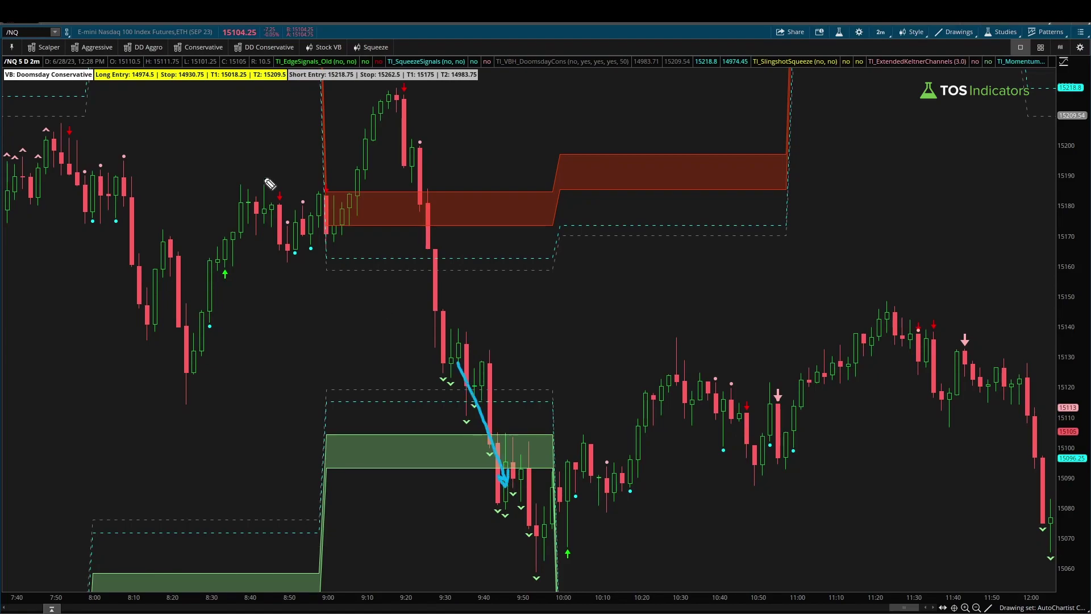
mouse_move(3, 85)
mouse_down()
mouse_move(91, 89)
mouse_move(94, 61)
mouse_move(5, 59)
mouse_move(14, 87)
mouse_move(50, 92)
mouse_move(40, 110)
mouse_move(61, 109)
mouse_up()
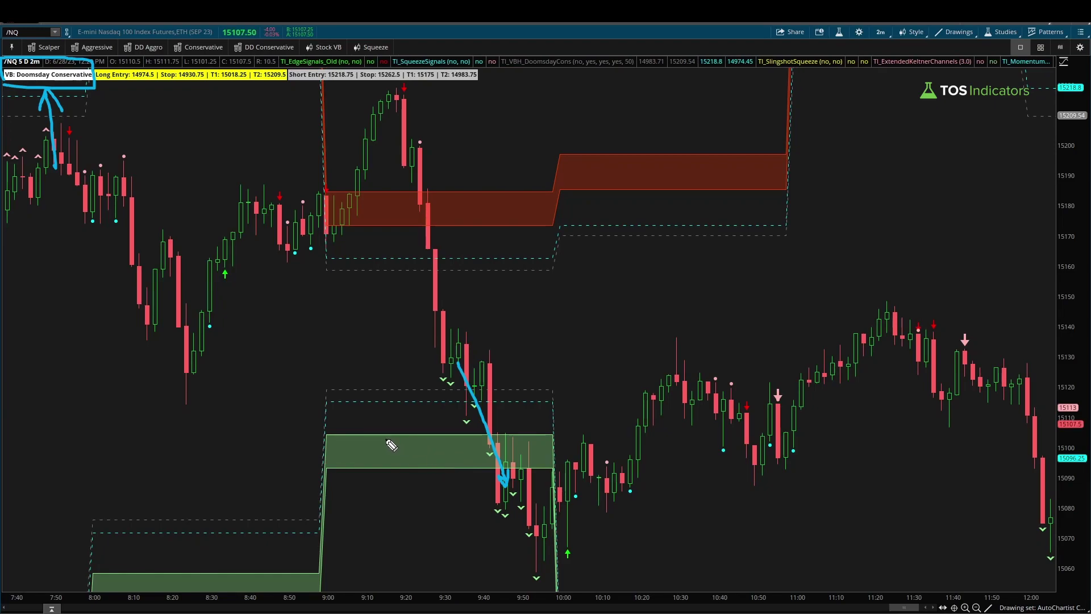
mouse_move(307, 36)
mouse_down()
mouse_move(267, 23)
mouse_move(285, 73)
mouse_move(304, 40)
mouse_up()
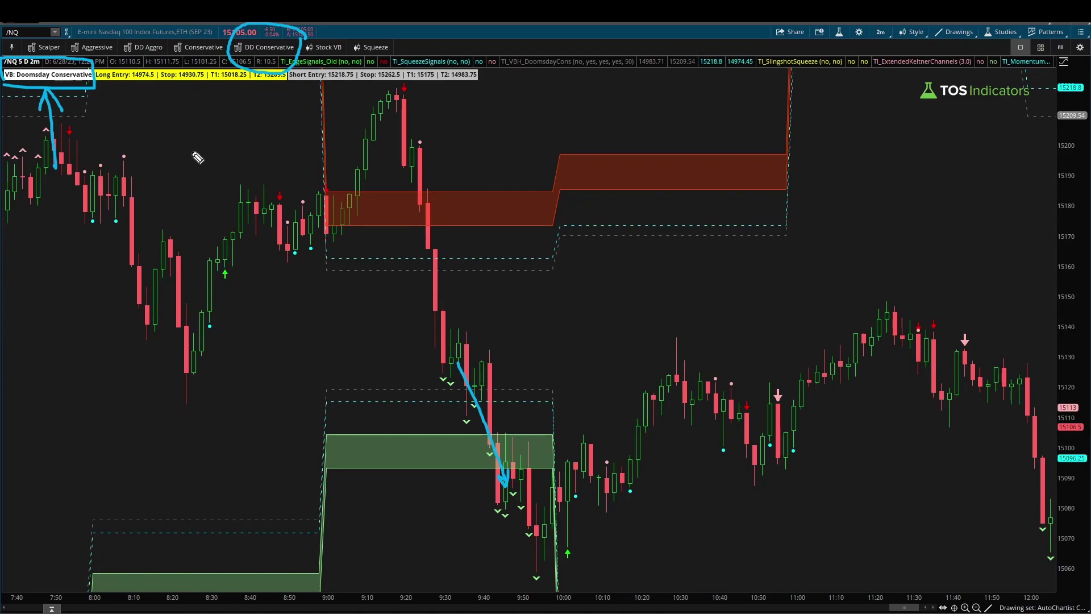
key(Escape)
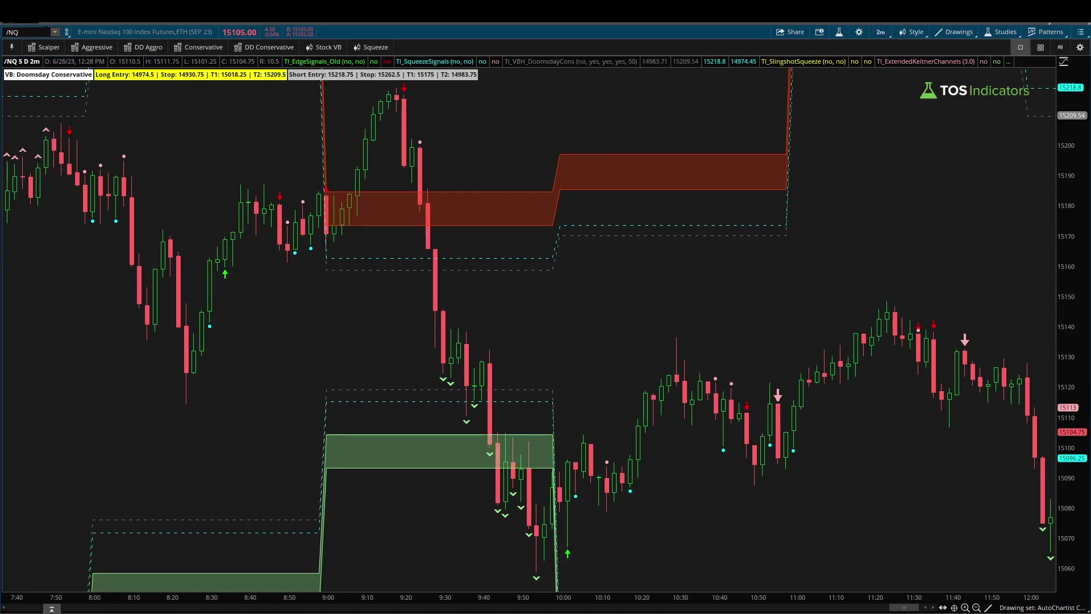
text(/ES)
key(Return)
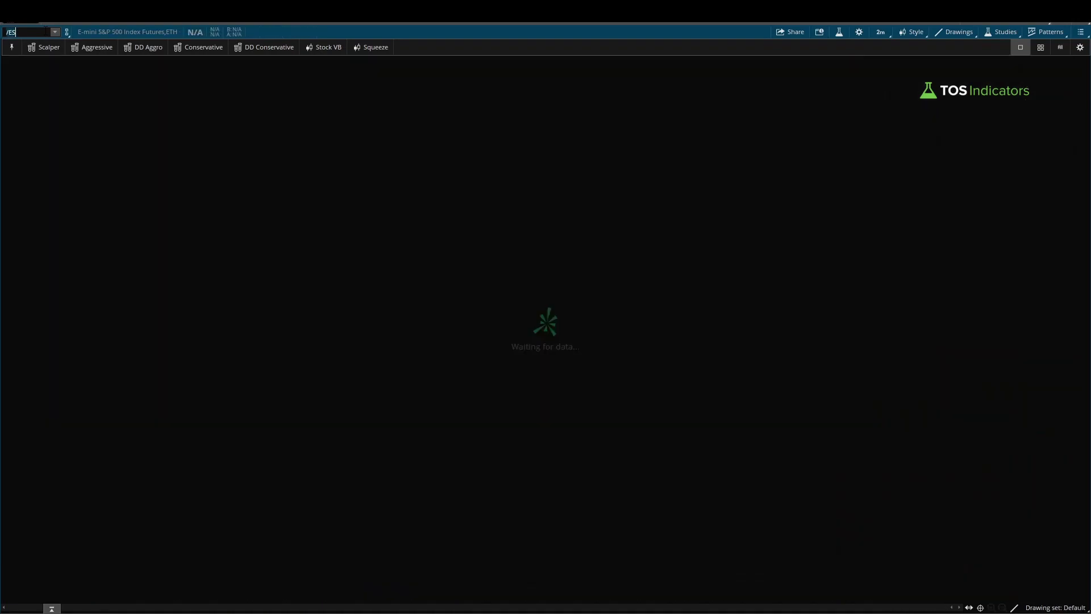
Pan the /ES chart to earlier bars and zoom out to the full session
drag(840, 524, 986, 595)
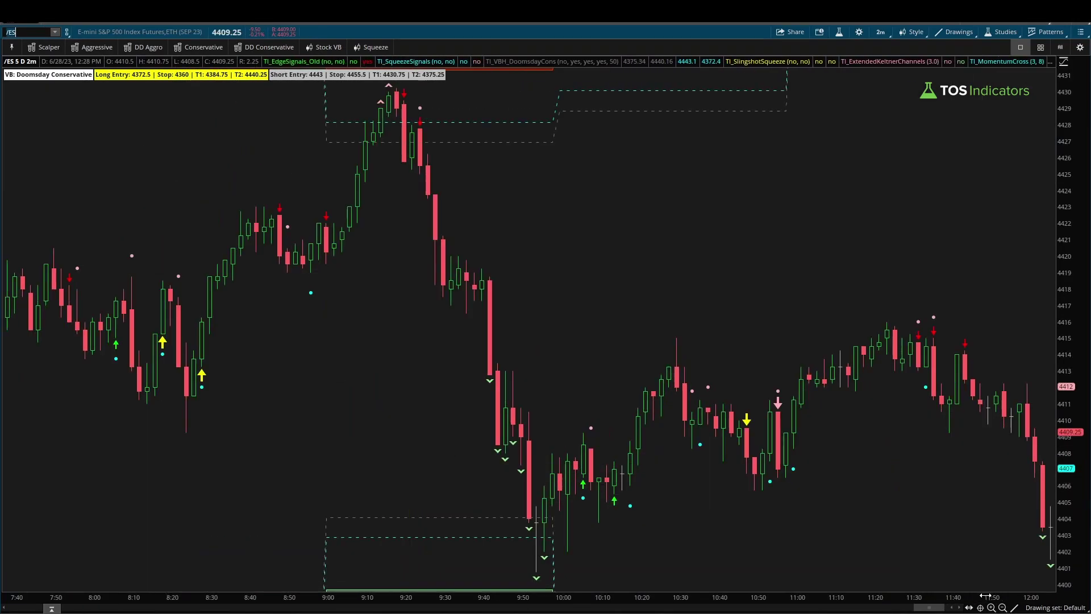
click(1005, 608)
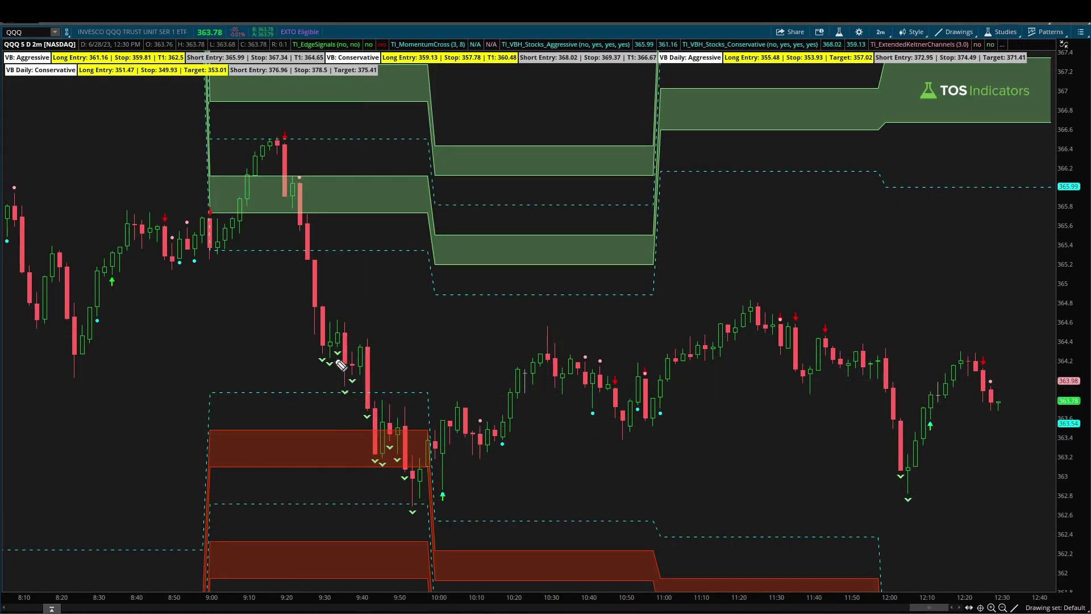
mouse_move(334, 356)
mouse_down()
mouse_move(382, 441)
mouse_move(388, 433)
mouse_move(383, 442)
mouse_up()
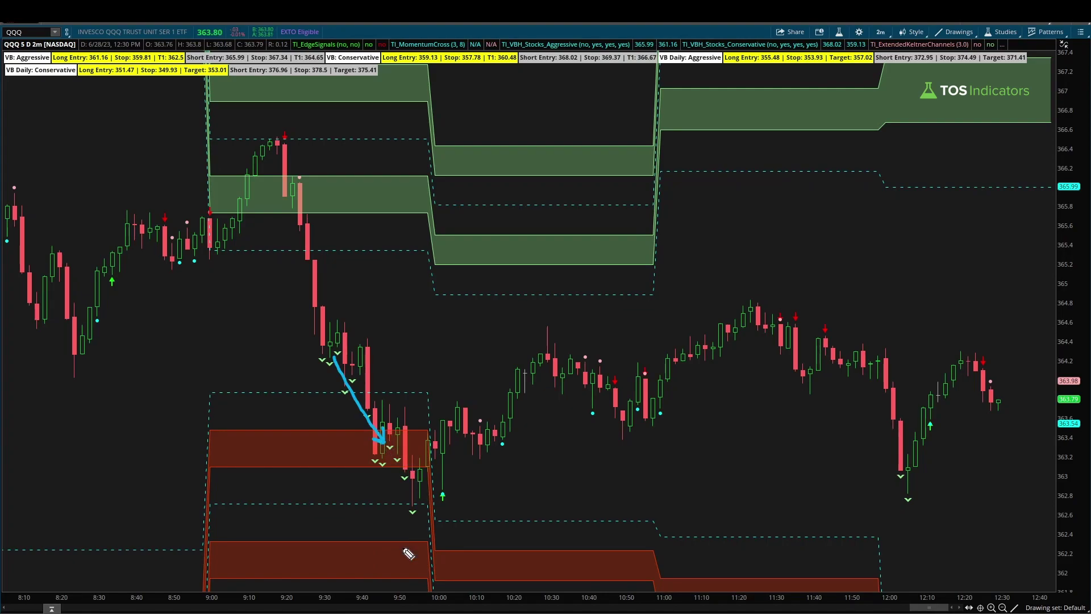
drag(377, 503, 424, 504)
mouse_move(377, 461)
mouse_down()
mouse_move(397, 499)
mouse_move(390, 492)
mouse_up()
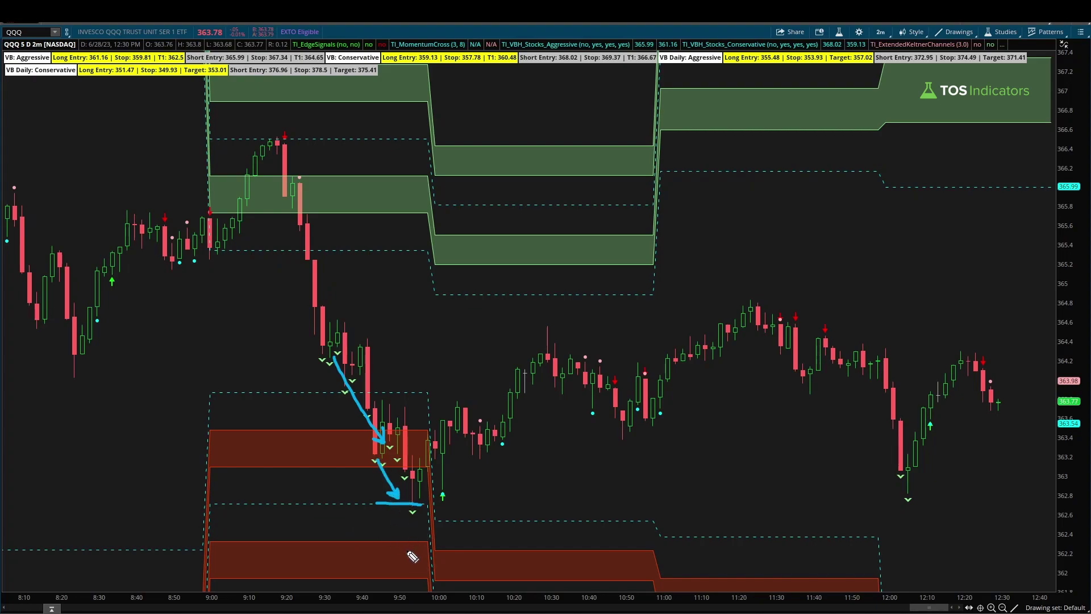
drag(372, 547, 424, 543)
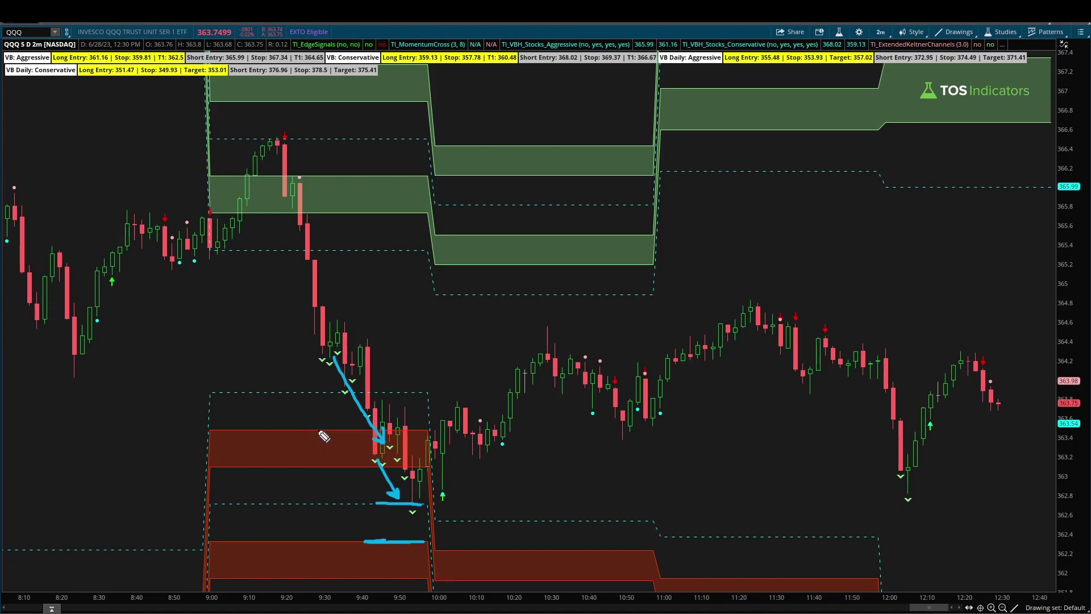
mouse_move(389, 395)
mouse_down()
mouse_move(337, 530)
mouse_move(371, 581)
mouse_up()
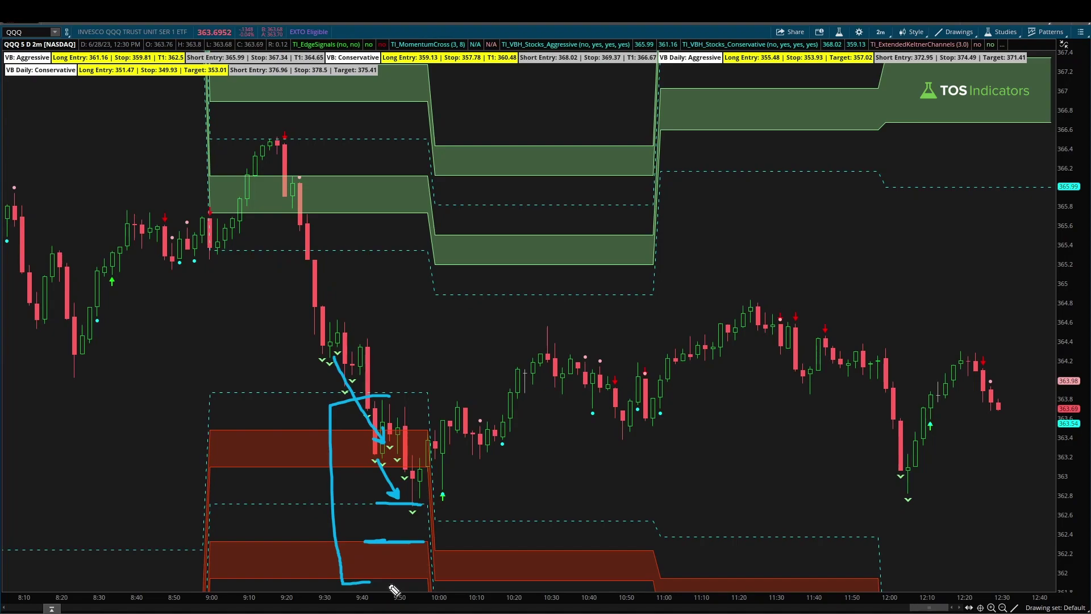
key(e)
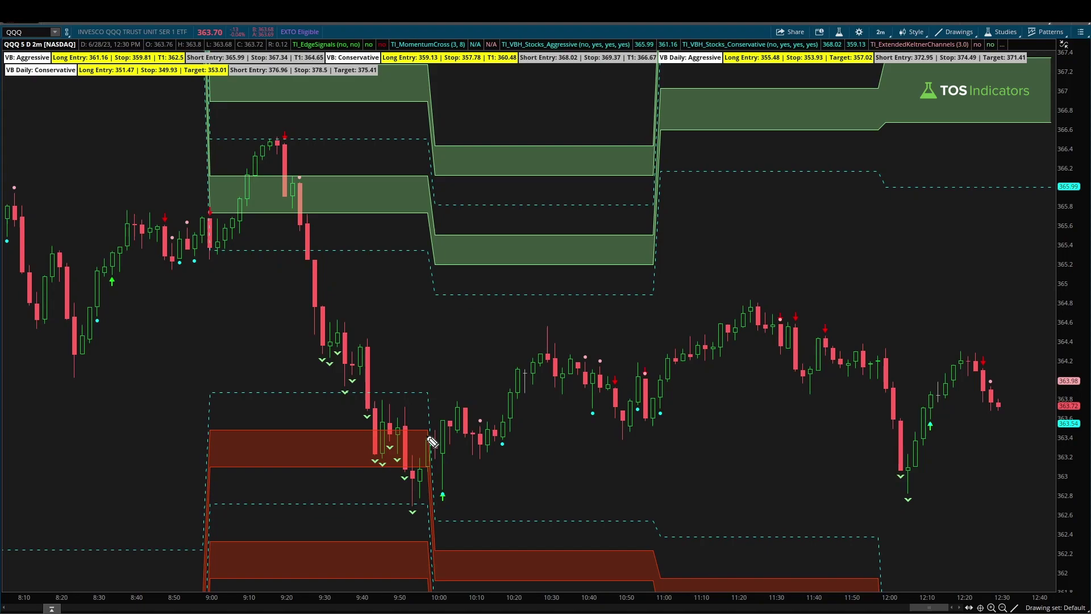
mouse_move(430, 440)
mouse_down()
mouse_move(378, 338)
mouse_move(296, 372)
mouse_move(424, 528)
mouse_move(434, 446)
mouse_up()
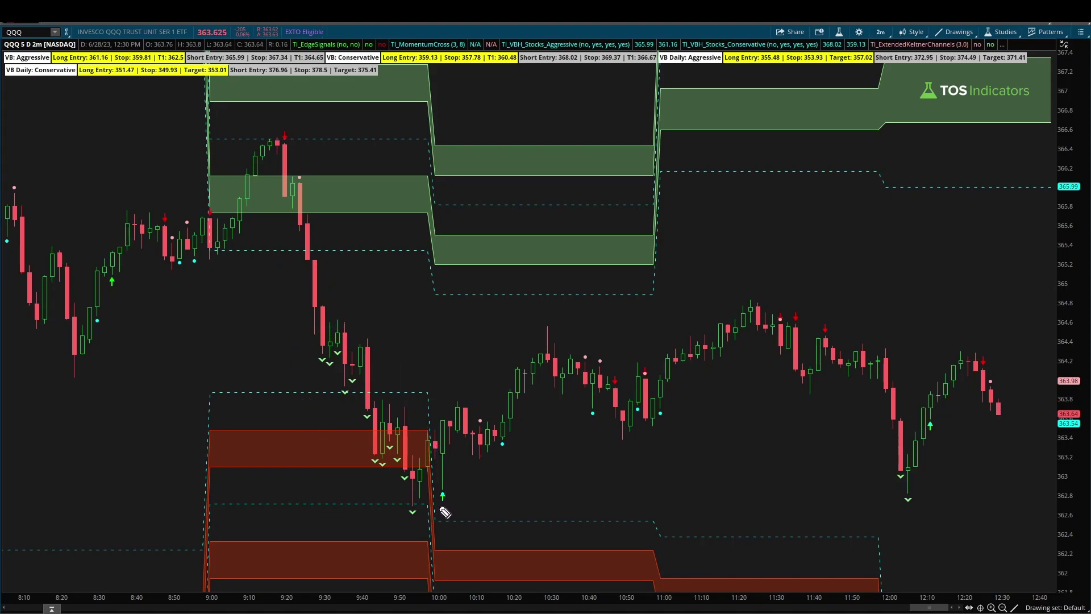
mouse_move(449, 506)
mouse_down()
mouse_move(452, 485)
mouse_move(471, 493)
mouse_up()
mouse_move(359, 391)
mouse_down()
mouse_move(352, 480)
mouse_move(379, 482)
mouse_move(321, 448)
mouse_move(291, 460)
mouse_move(287, 445)
mouse_up()
mouse_move(319, 504)
mouse_down()
mouse_move(318, 577)
mouse_move(264, 552)
mouse_move(237, 570)
mouse_up()
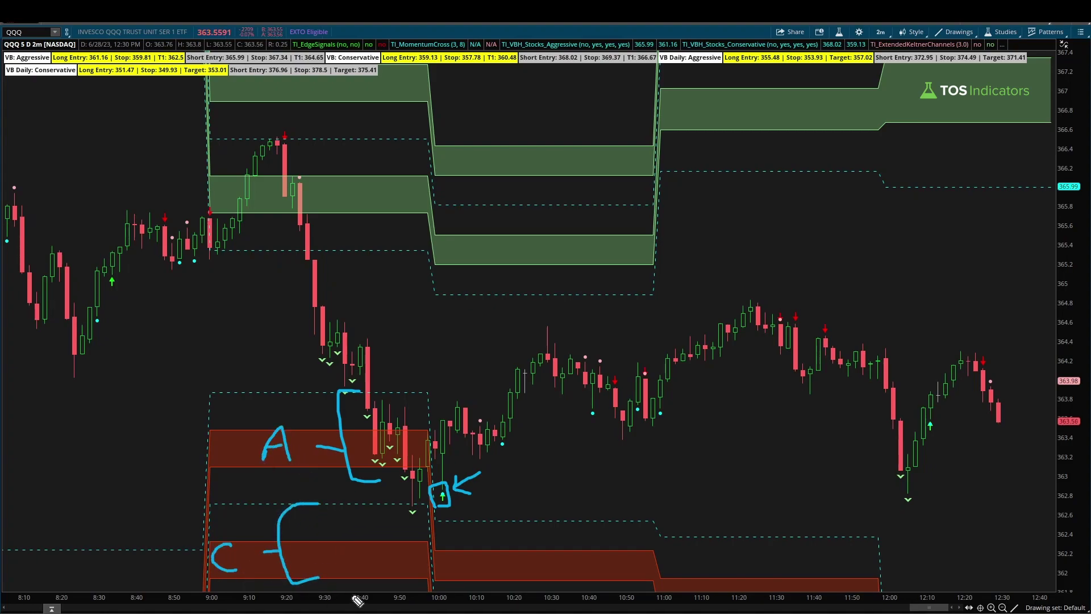
key(Escape)
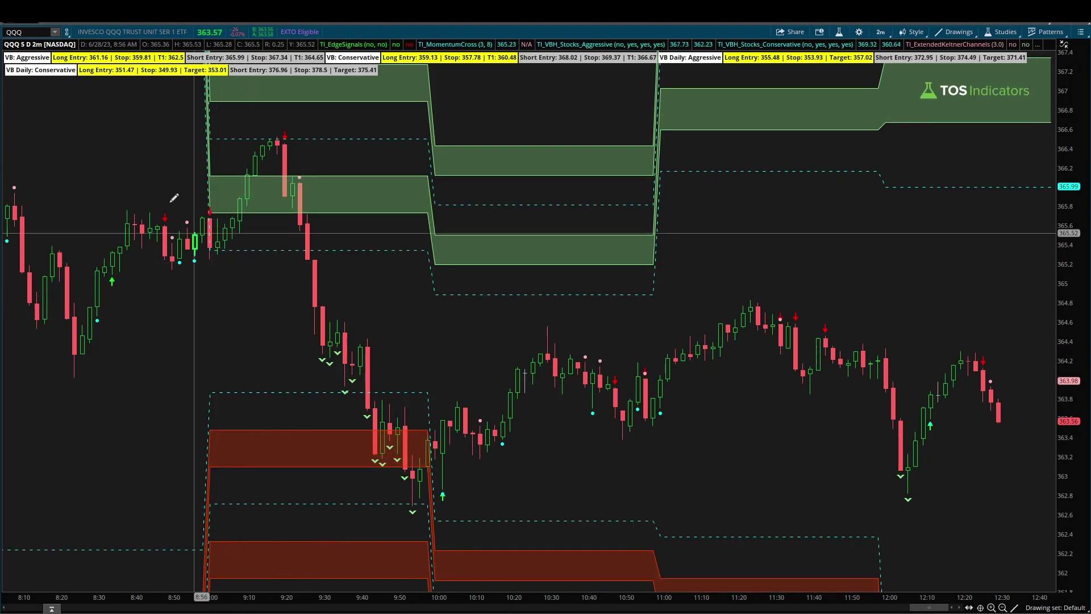
Load the MSFT chart, then the XLK chart
click(29, 33)
text(MSFT)
key(Return)
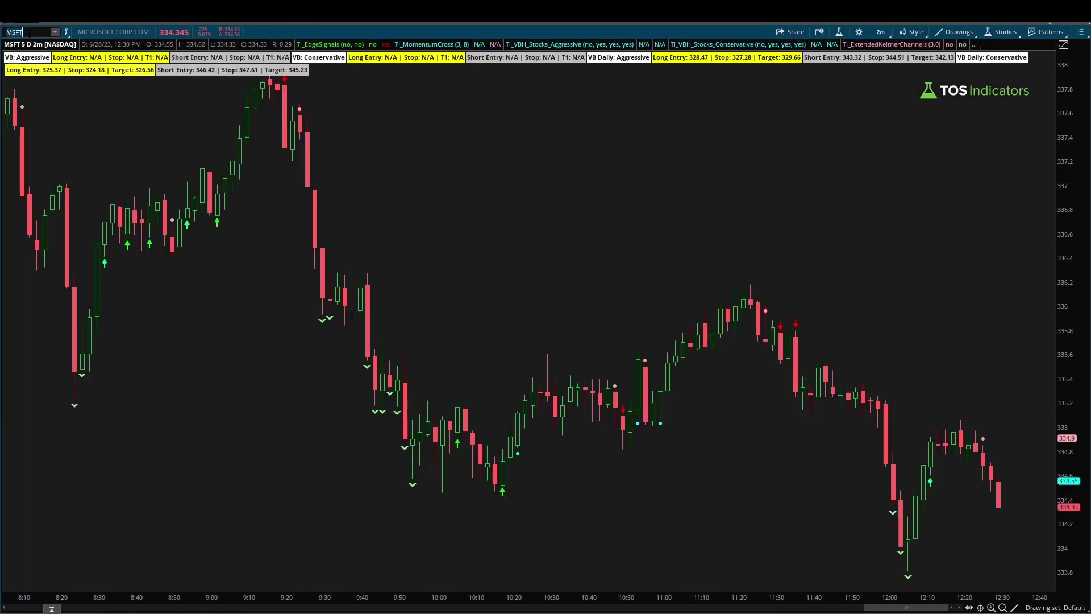
click(28, 32)
text(XLK)
key(Return)
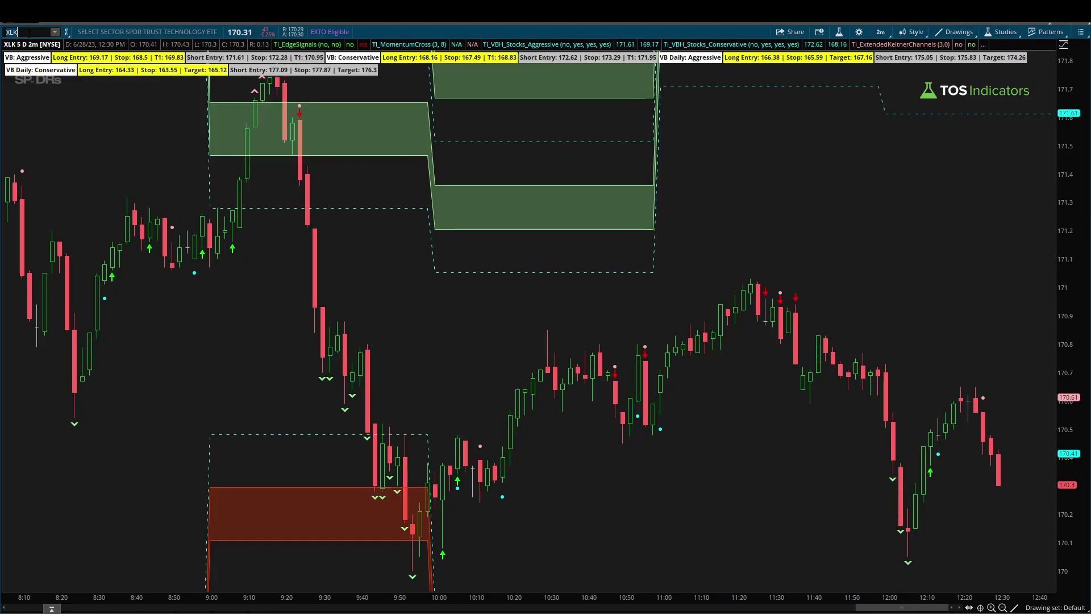
Switch the ticker to XLC and on to XLY, and trace the 9:40 drop into the red zone
key(BackSpace)
text(C)
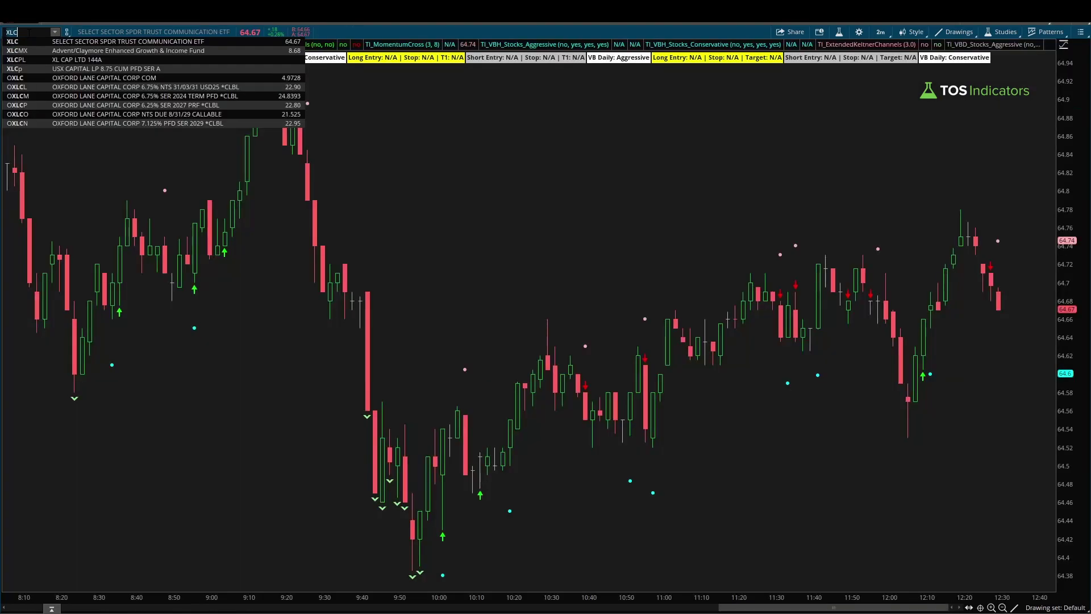
key(Return)
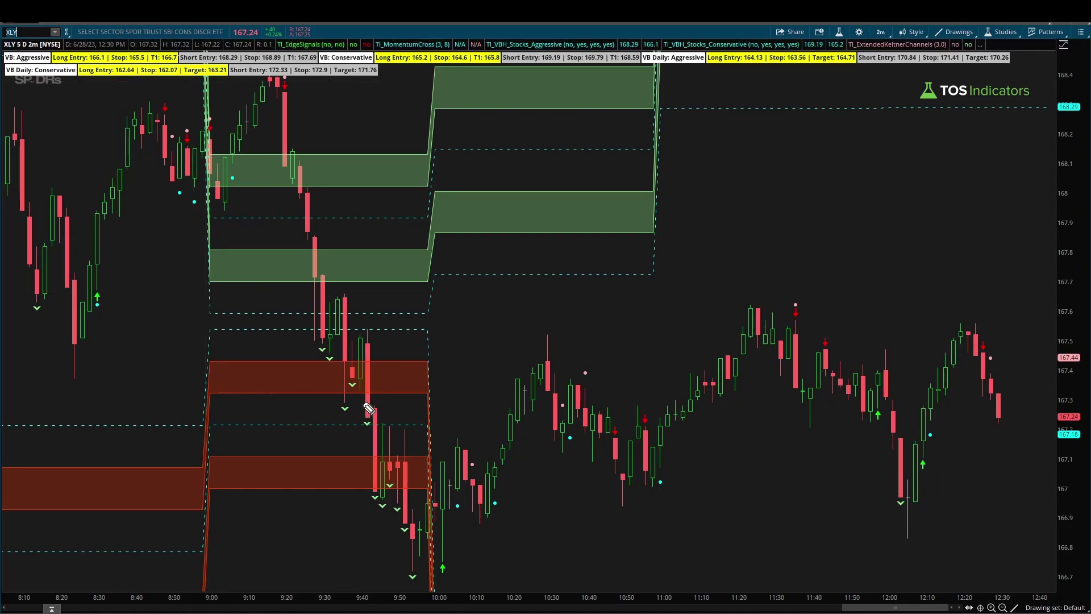
mouse_move(348, 350)
mouse_down()
mouse_move(410, 547)
mouse_move(411, 536)
mouse_up()
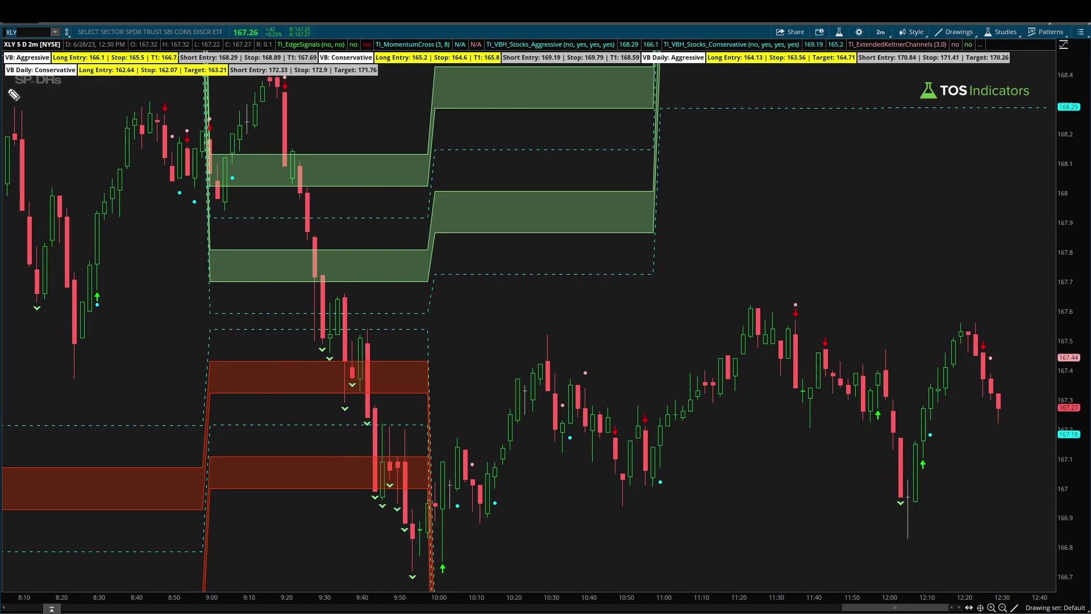
Load SPY and compress its price scale twice to reveal more zones
mouse_move(28, 35)
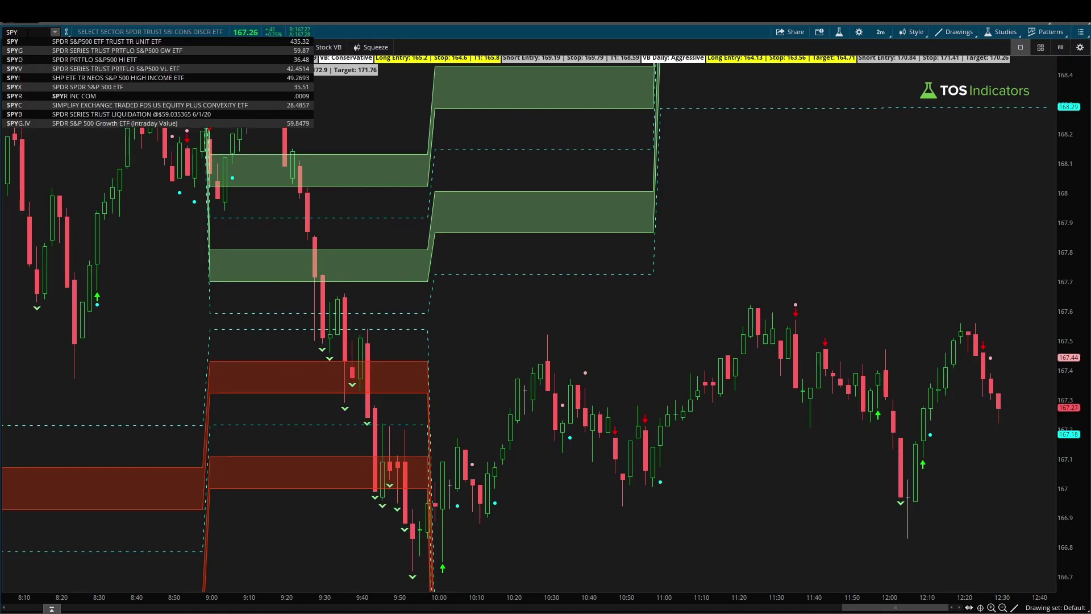
key(Return)
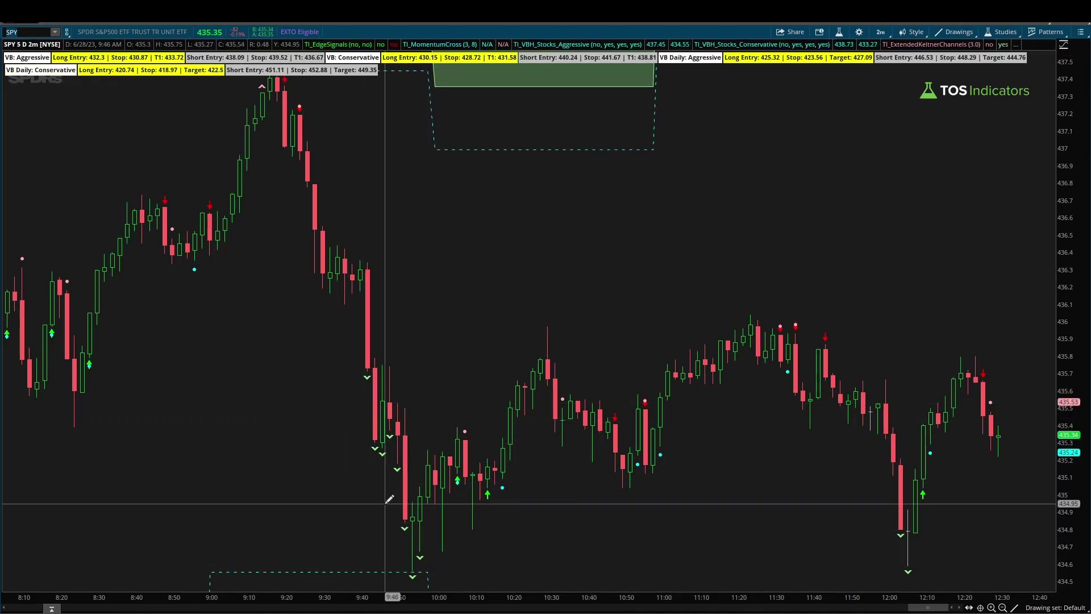
drag(1083, 298, 1068, 380)
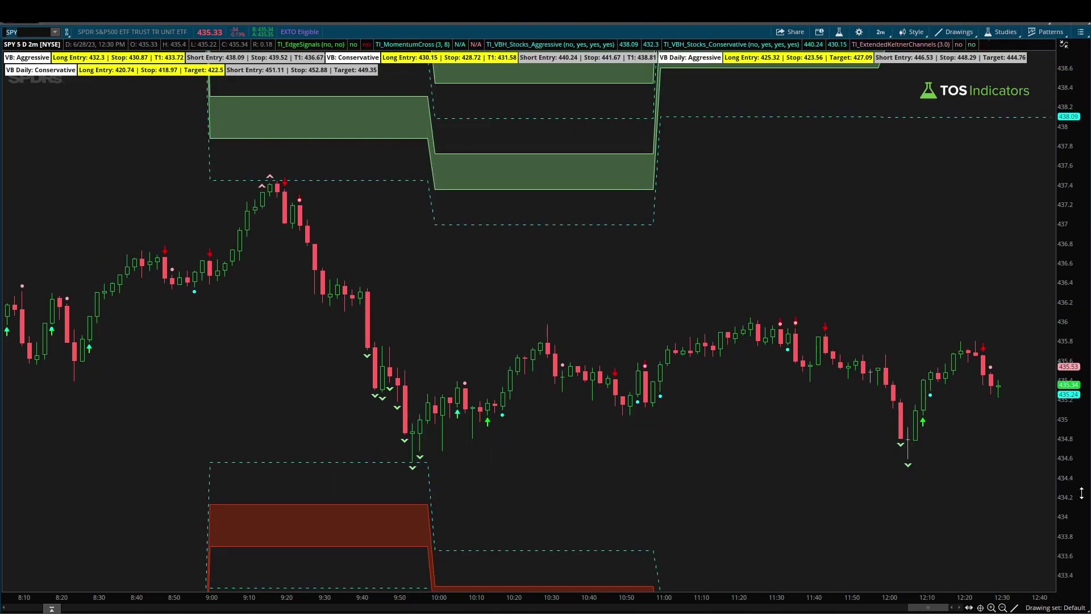
drag(1058, 289, 1065, 372)
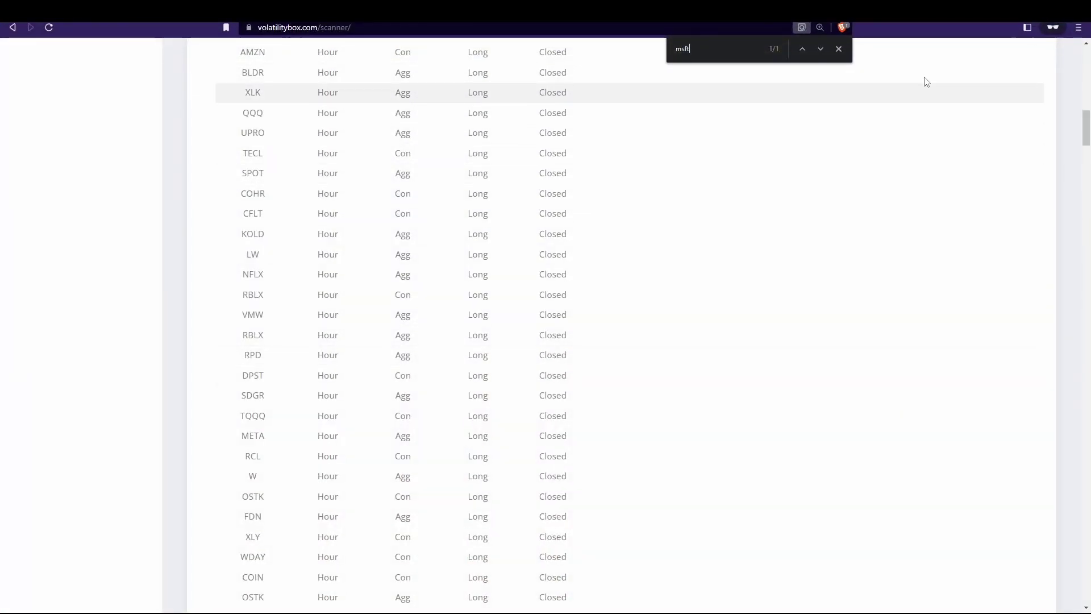
Switch back to the SPY chart and adjust its price axis
click(837, 49)
drag(1086, 134, 1086, 68)
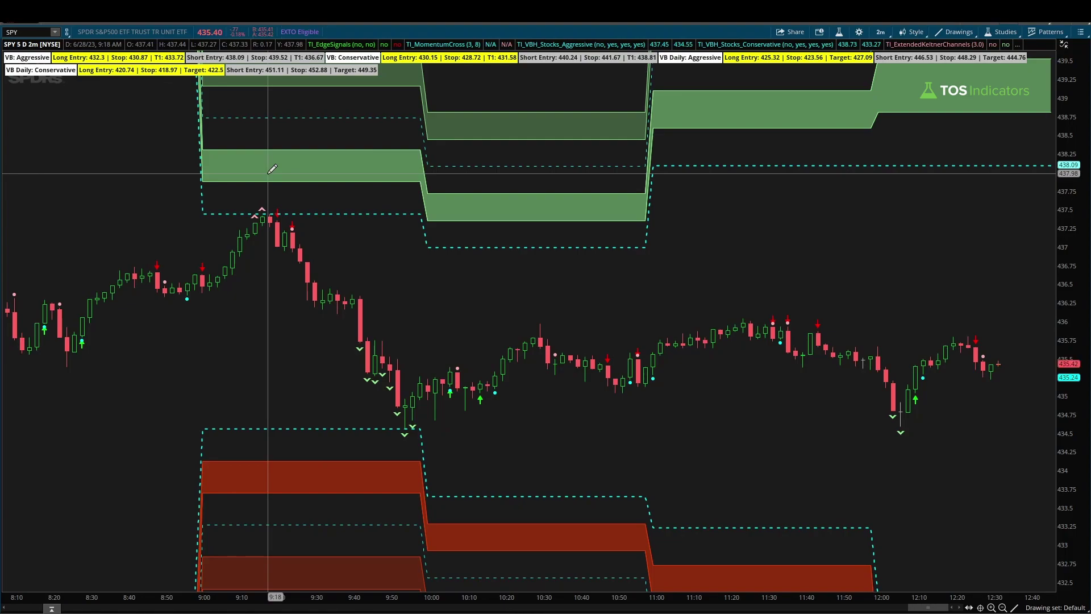
Expand SPY's price scale twice to reveal the Fibonacci levels and daily zones
drag(1074, 216, 1071, 302)
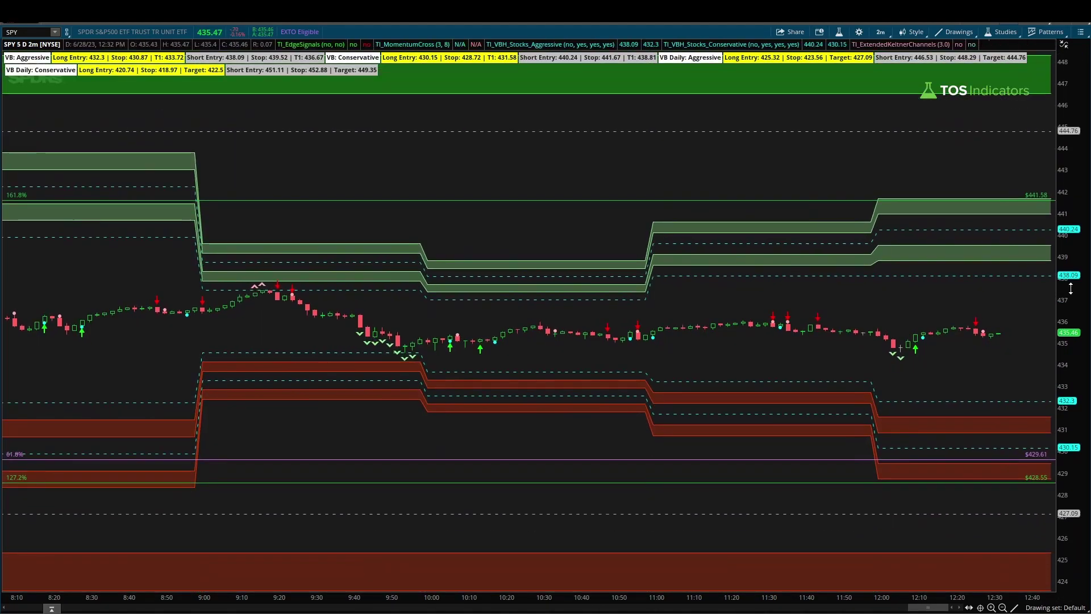
drag(1072, 192, 1071, 296)
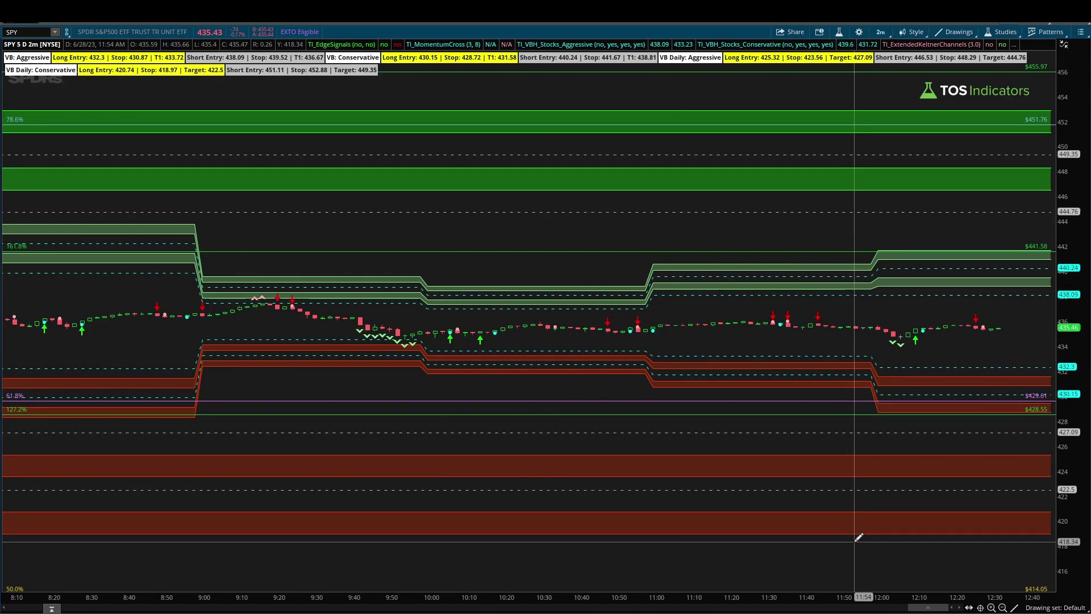
key(alt+Tab)
Show the Daily scanner signals and scroll down the list
click(635, 93)
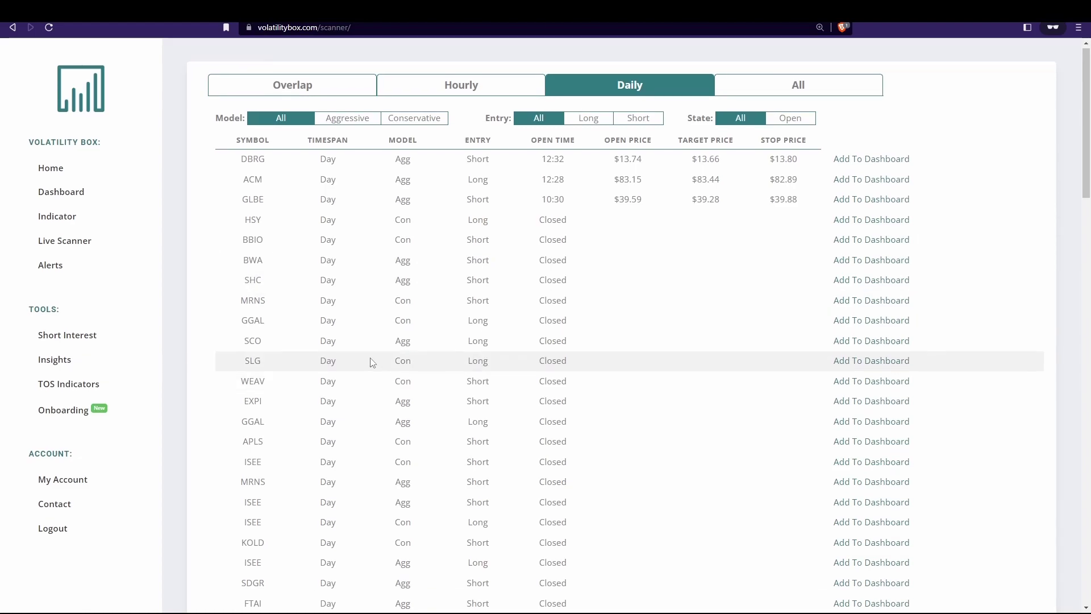
scroll(373, 365, down, 15)
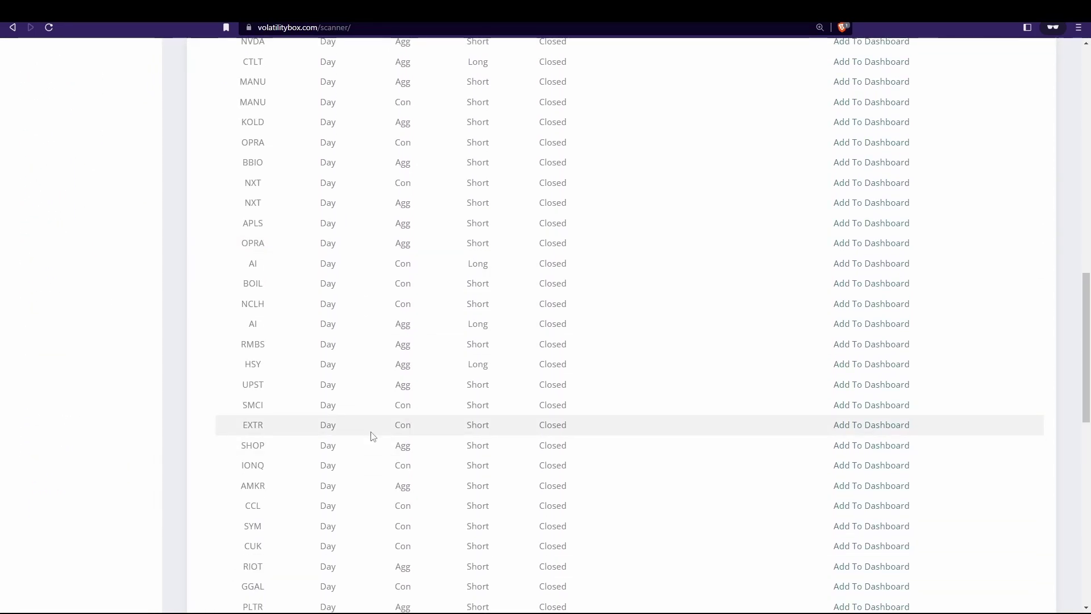
scroll(372, 436, down, 5)
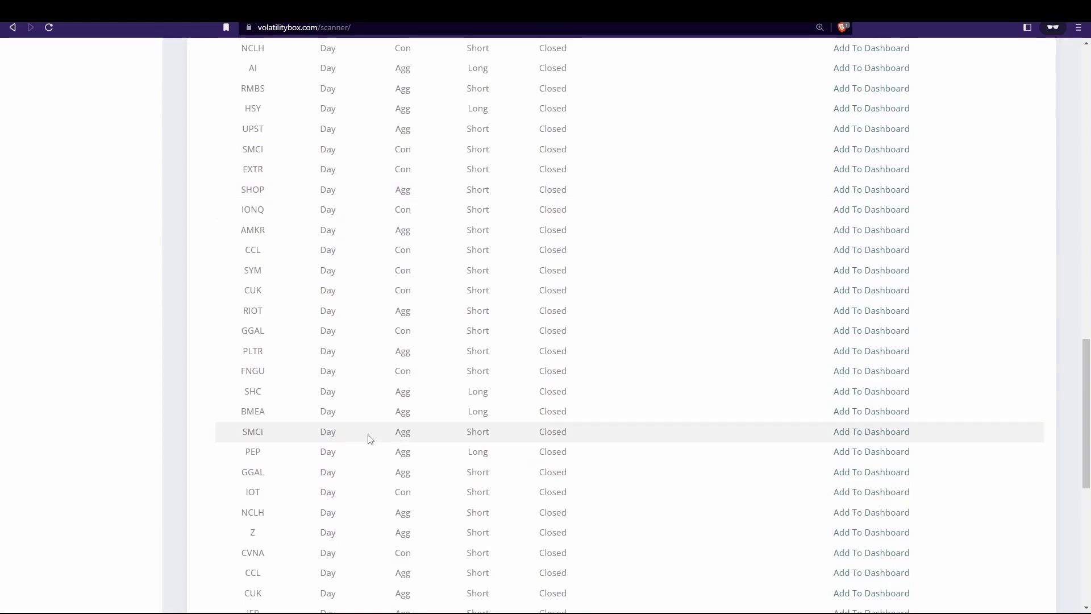
scroll(369, 438, down, 2)
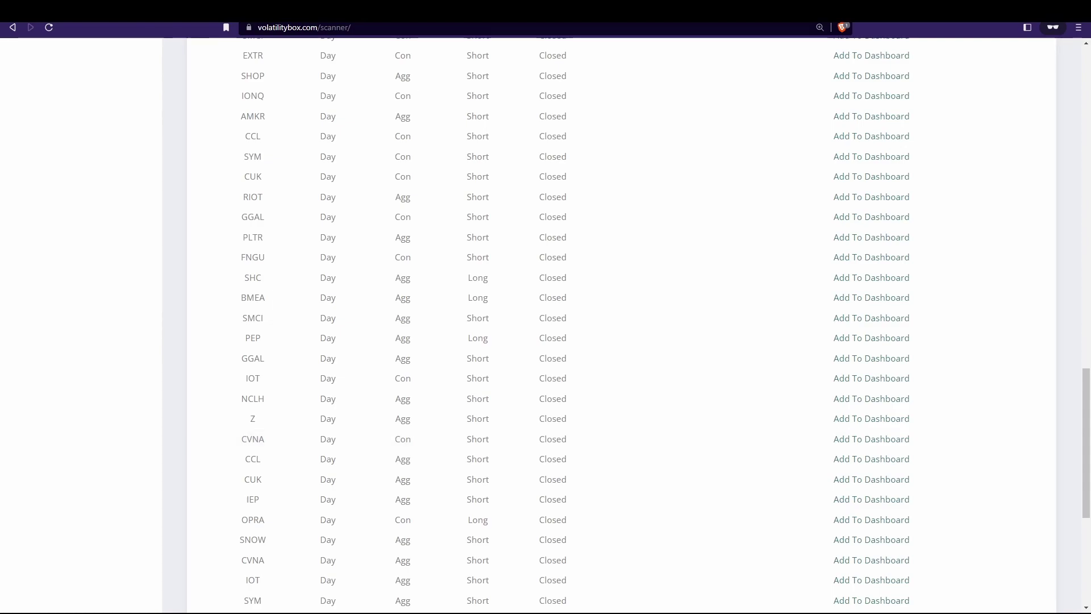
Write 'ES' beside the list with the screen pen and underline it
mouse_move(168, 299)
mouse_down()
mouse_move(178, 354)
mouse_move(197, 288)
mouse_move(208, 319)
mouse_up()
drag(356, 290, 320, 342)
drag(166, 382, 400, 343)
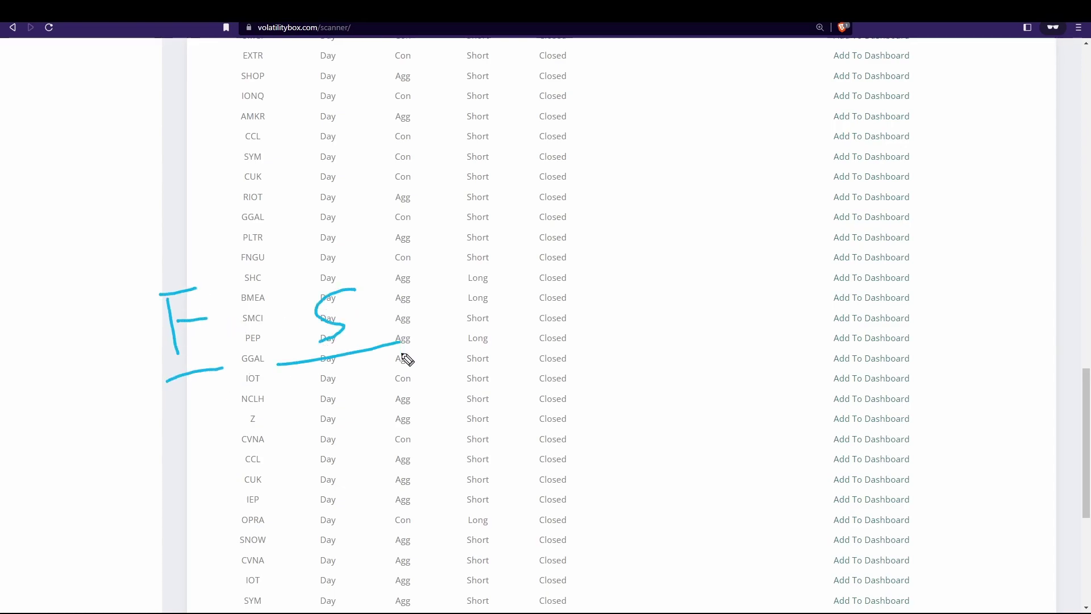